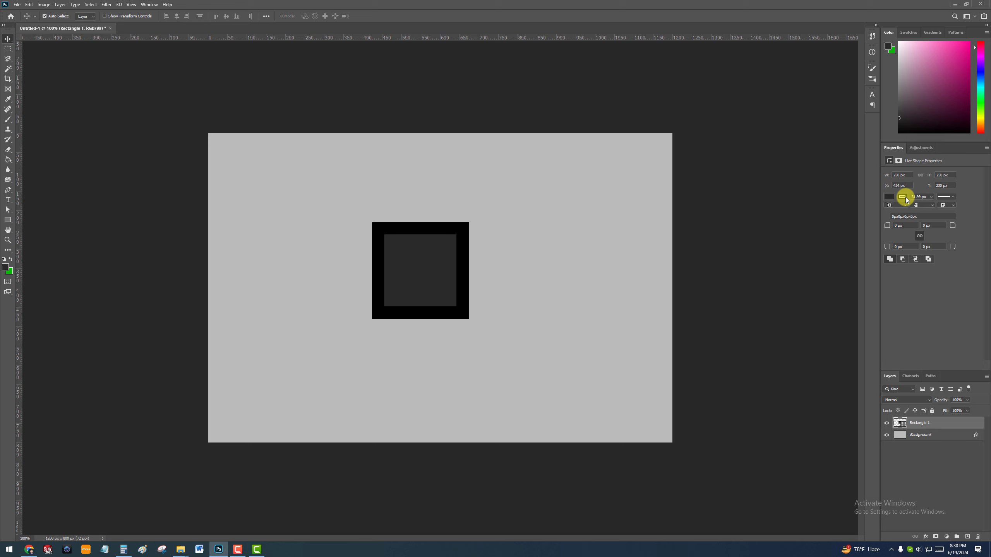
# - Remove the square's stroke and move the square toward the canvas's upper left, to about X 193 px, Y 150 px
pyautogui.click(903, 196)
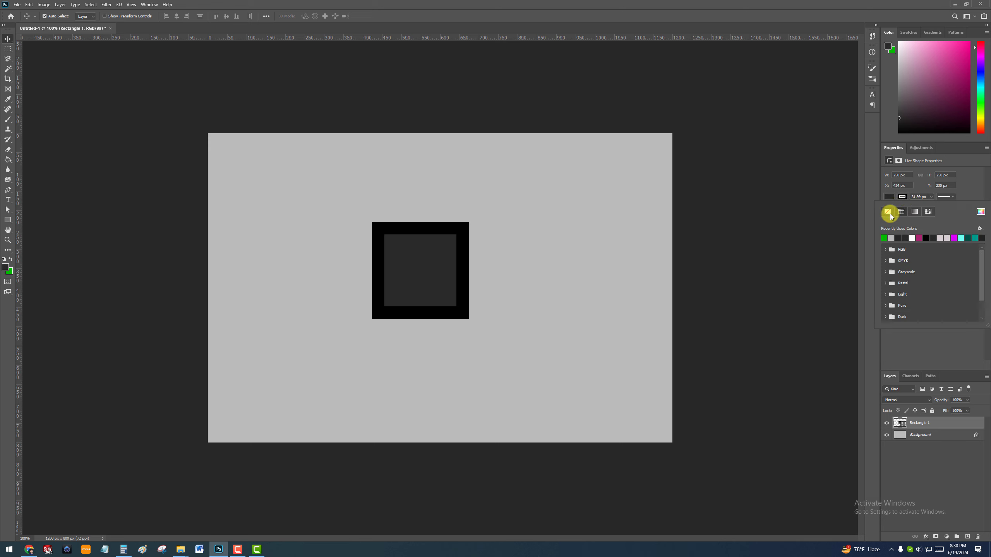
pyautogui.click(888, 213)
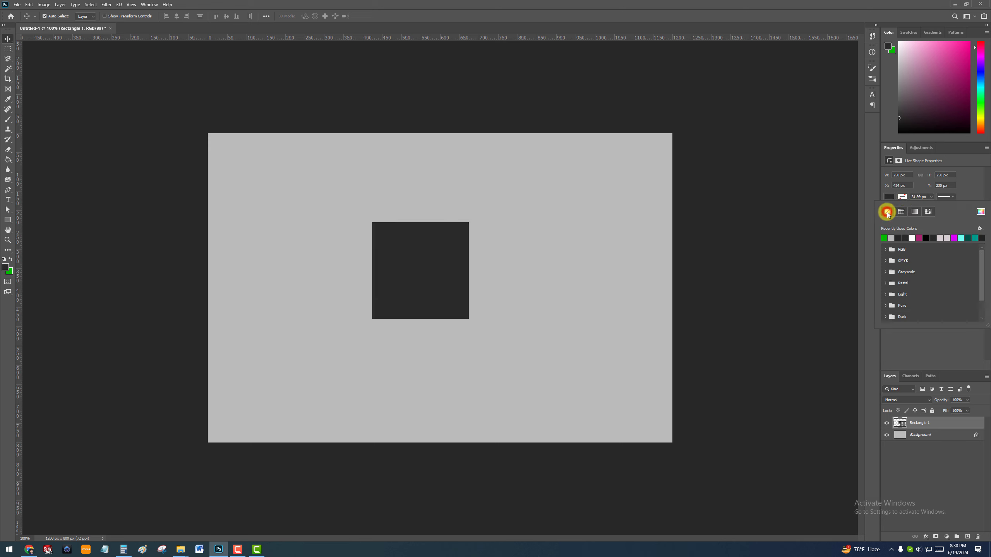
pyautogui.click(459, 325)
pyautogui.moveTo(438, 291)
pyautogui.mouseDown()
pyautogui.moveTo(363, 321)
pyautogui.moveTo(332, 261)
pyautogui.moveTo(370, 266)
pyautogui.moveTo(343, 268)
pyautogui.moveTo(443, 323)
pyautogui.moveTo(338, 245)
pyautogui.moveTo(376, 274)
pyautogui.moveTo(325, 254)
pyautogui.moveTo(338, 253)
pyautogui.mouseUp()
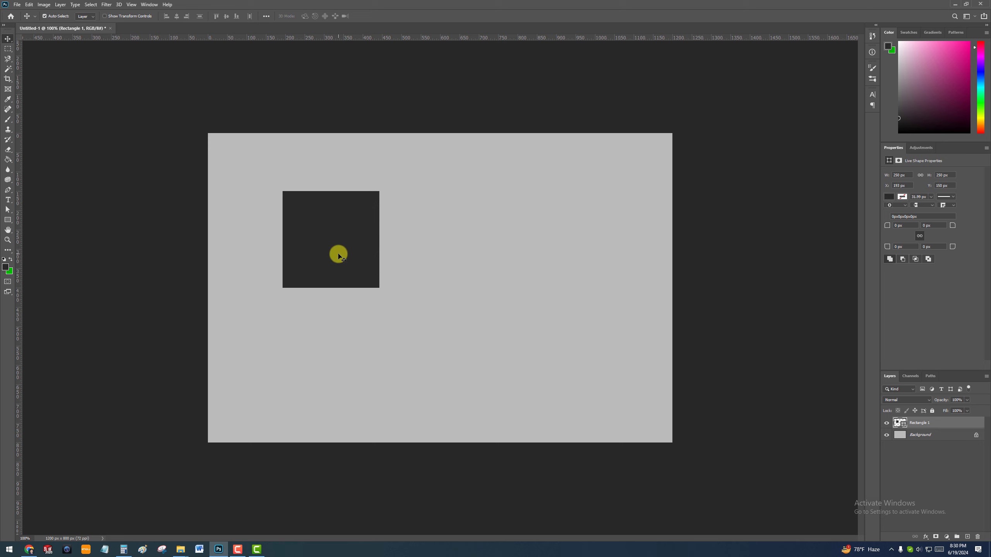
# - Duplicate the square to its right and copy both squares below them, forming a spaced 2 × 2 grid
pyautogui.moveTo(324, 249); pyautogui.dragTo(436, 248)
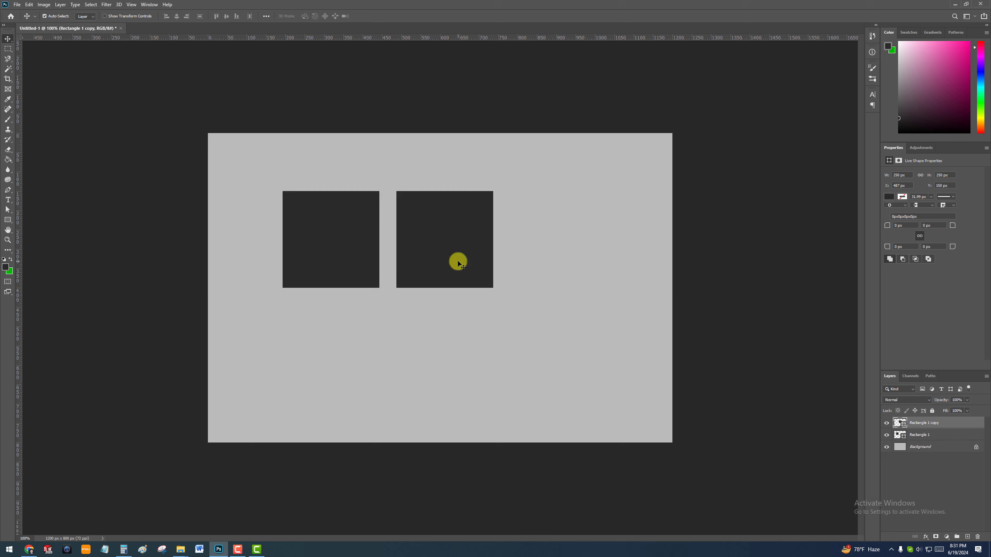
pyautogui.click(325, 249)
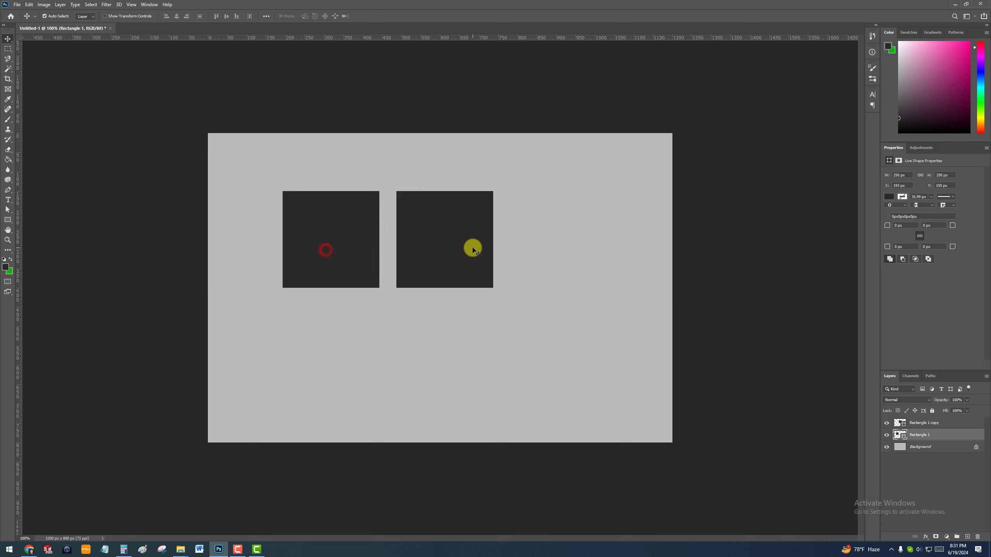
pyautogui.click(444, 241)
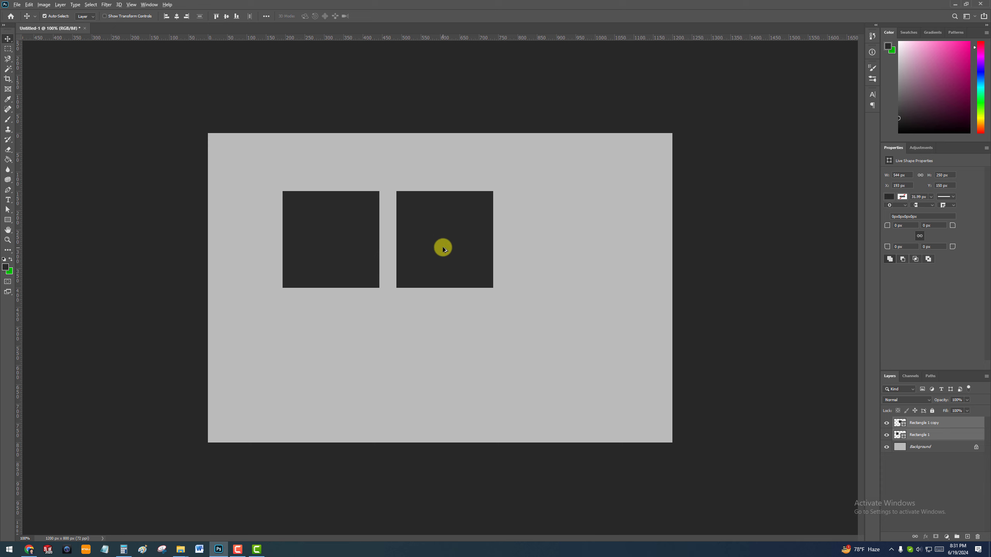
pyautogui.keyDown('shift'); pyautogui.click(442, 238); pyautogui.keyUp('shift')
pyautogui.moveTo(443, 257); pyautogui.dragTo(447, 347)
pyautogui.click(775, 306)
# - Move all four squares together horizontally toward the canvas center, with the left column at about X 301 px
pyautogui.click(355, 240)
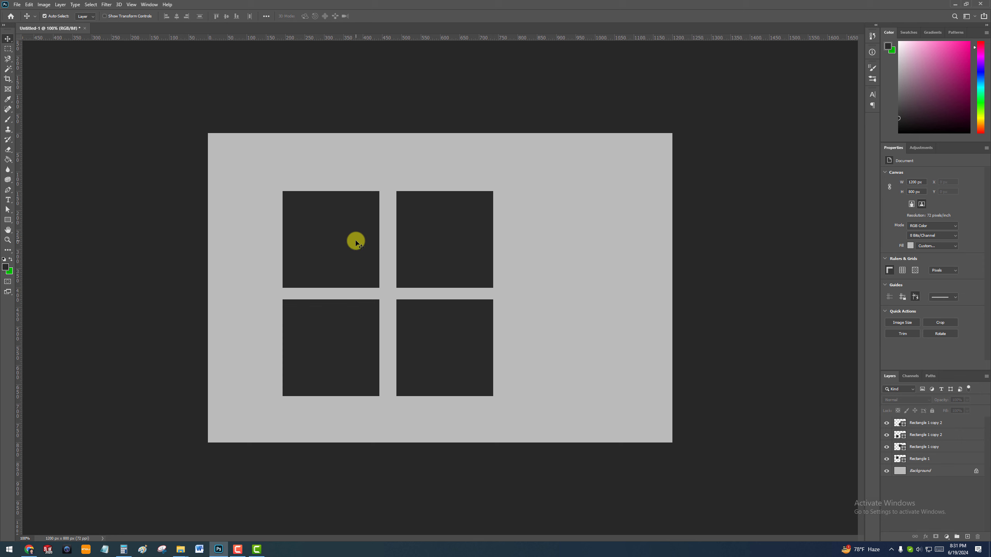
pyautogui.keyDown('shift'); pyautogui.click(452, 244); pyautogui.keyUp('shift')
pyautogui.keyDown('shift'); pyautogui.click(313, 343); pyautogui.keyUp('shift')
pyautogui.moveTo(466, 350); pyautogui.dragTo(484, 330)
pyautogui.click(739, 308)
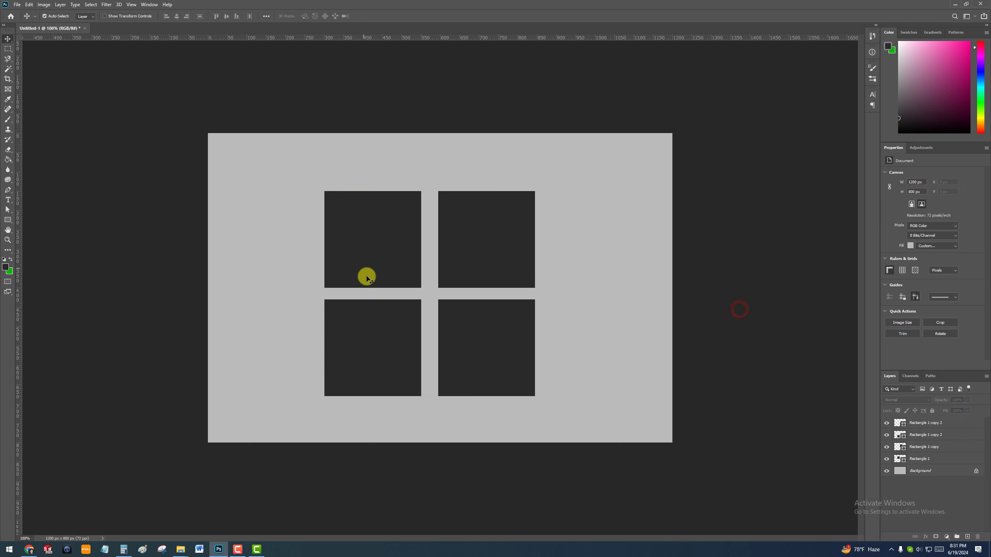
# - Snap the upper-right, lower-left and lower-right squares against their neighbours to close all gaps in the grid
pyautogui.moveTo(471, 261); pyautogui.dragTo(454, 262)
pyautogui.moveTo(404, 328); pyautogui.dragTo(404, 310)
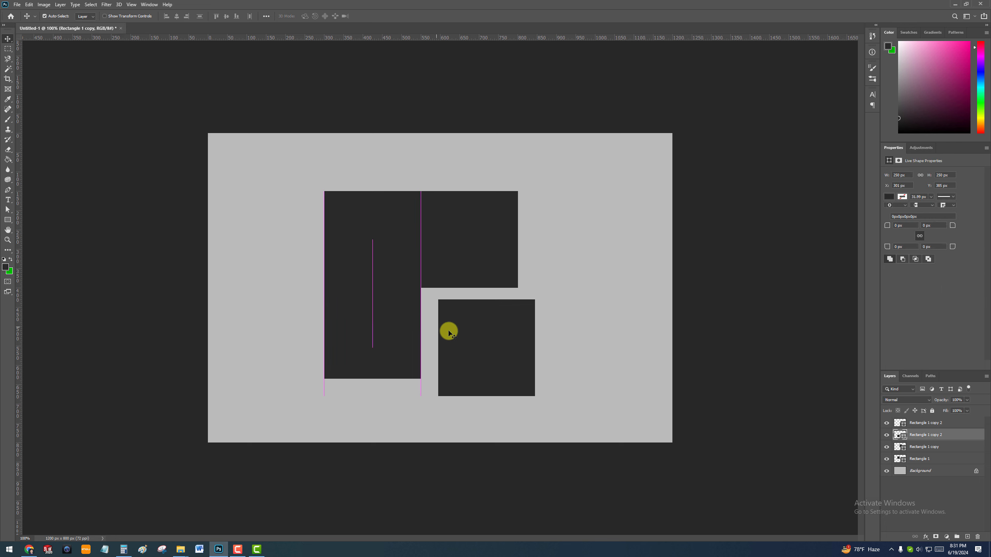
pyautogui.moveTo(484, 333); pyautogui.dragTo(467, 321)
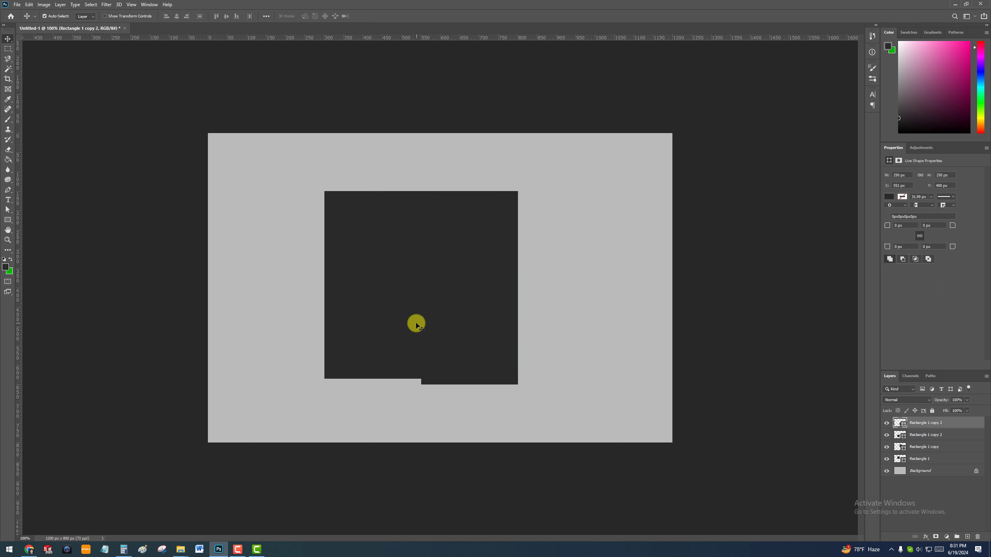
pyautogui.moveTo(404, 321); pyautogui.dragTo(404, 328)
# - Select the upper-left square and toggle its layer's visibility to identify which layer it is
pyautogui.click(404, 243)
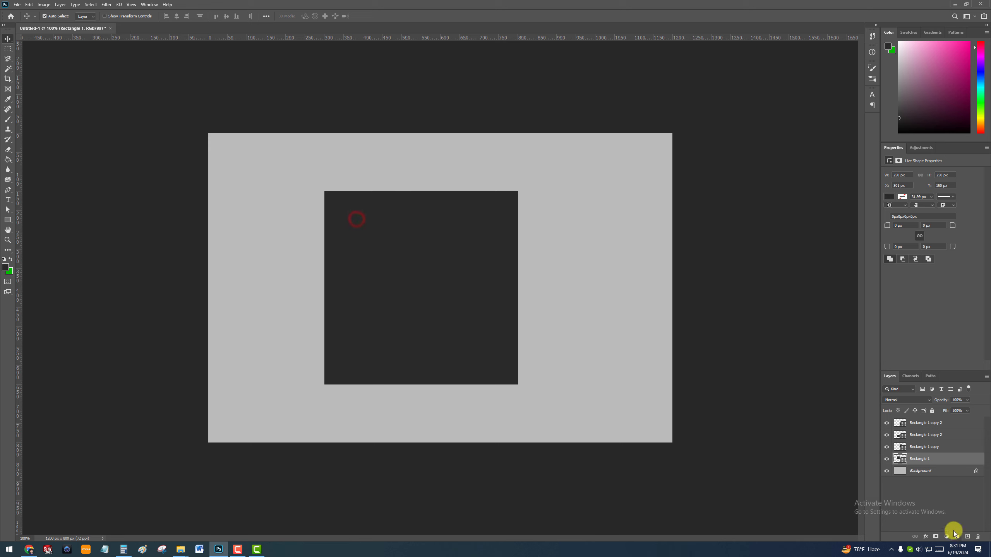
pyautogui.click(886, 460)
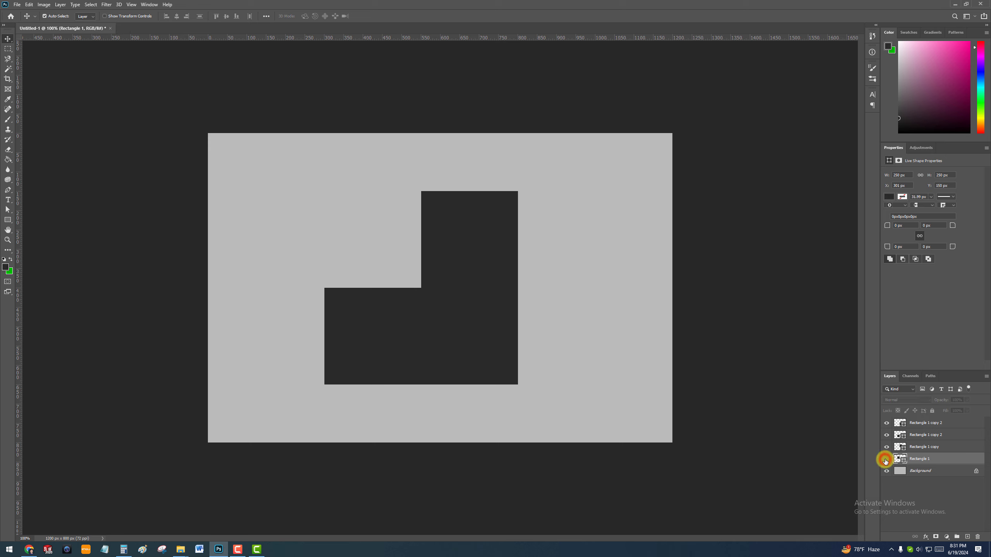
pyautogui.click(885, 461)
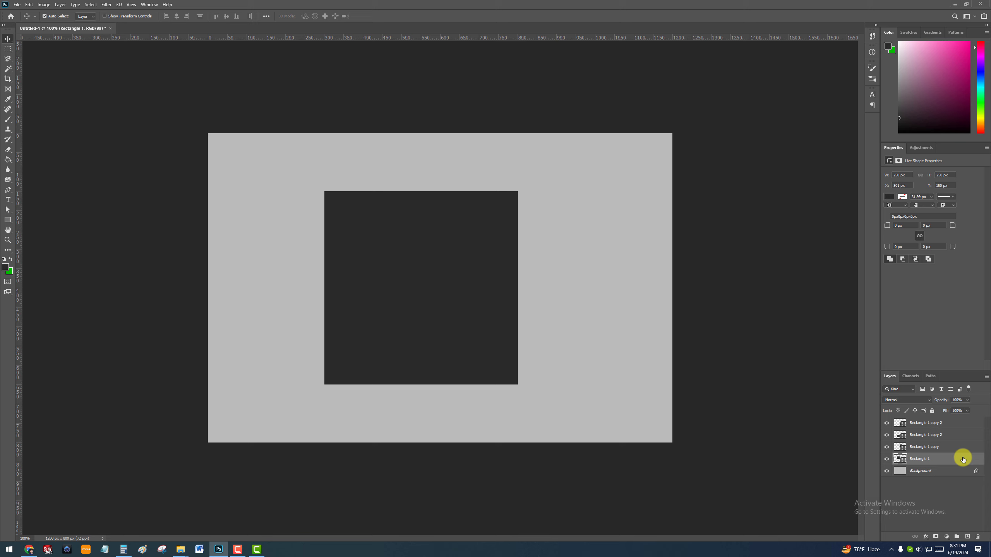
pyautogui.click(886, 459)
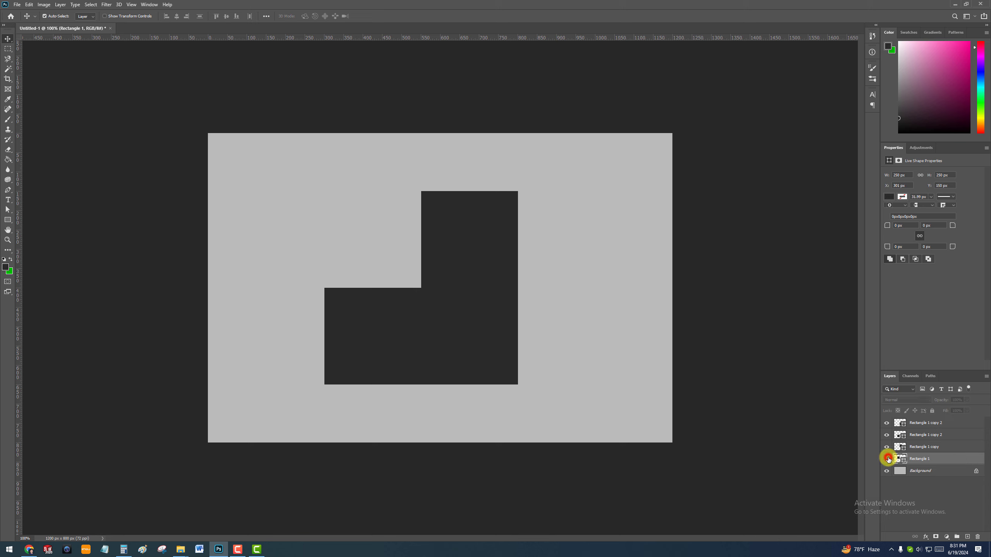
pyautogui.click(887, 460)
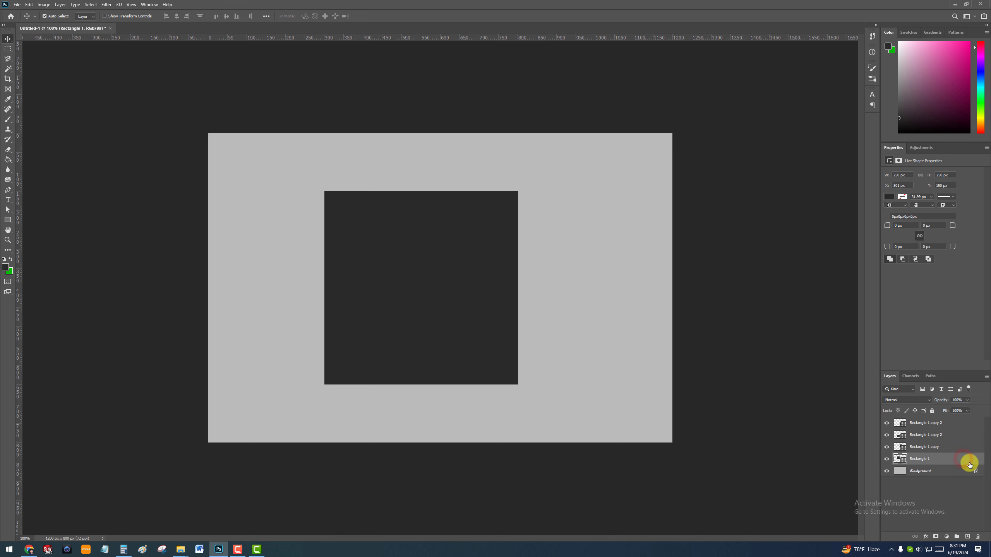
# - Add a white outside Stroke layer style with a size of 3 px to the upper-left square
pyautogui.doubleClick(970, 464)
pyautogui.moveTo(679, 288); pyautogui.dragTo(603, 164)
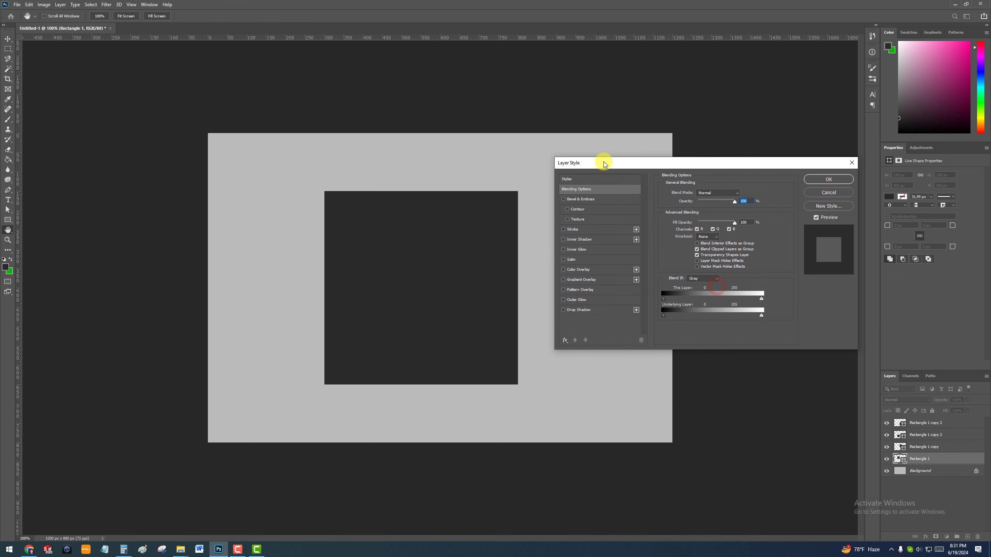
pyautogui.click(582, 230)
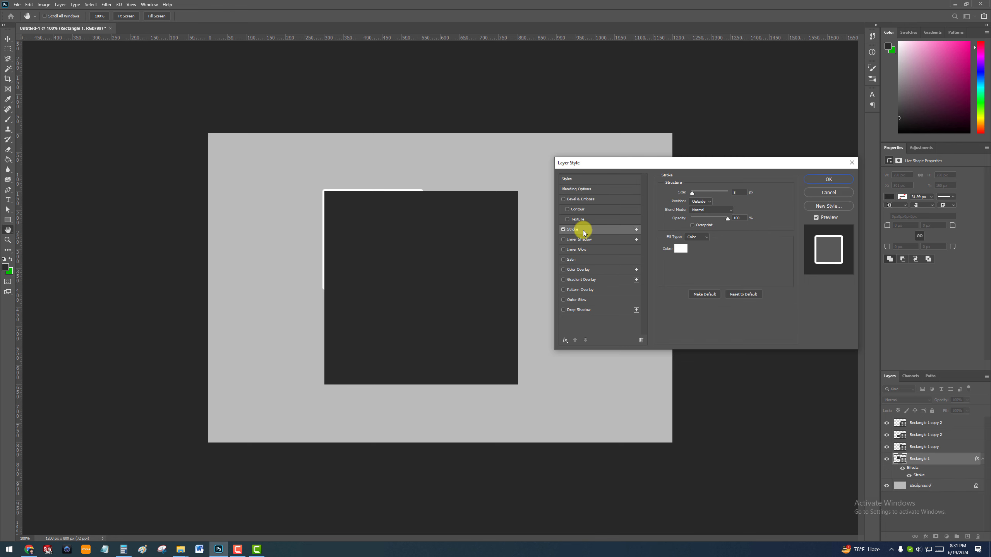
pyautogui.click(736, 193)
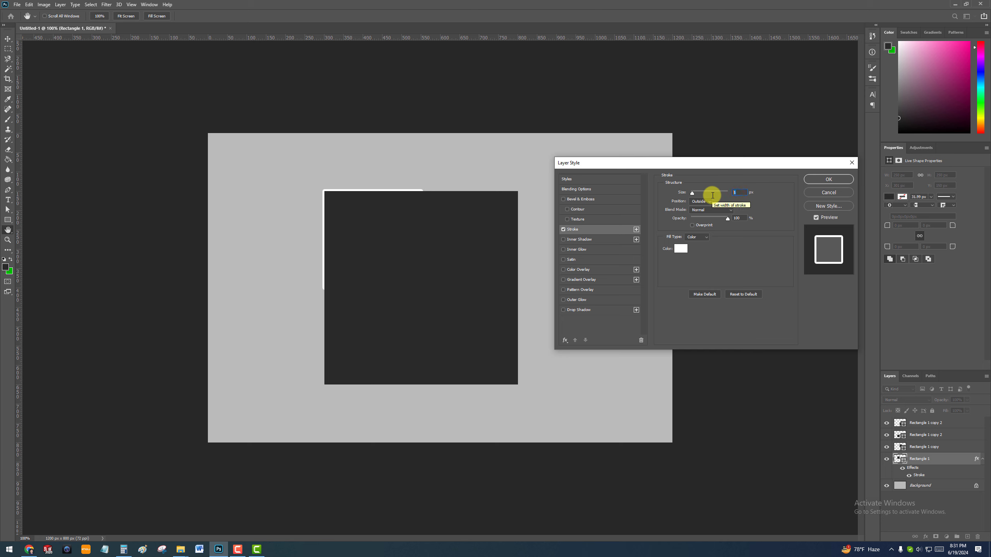
pyautogui.write('3')
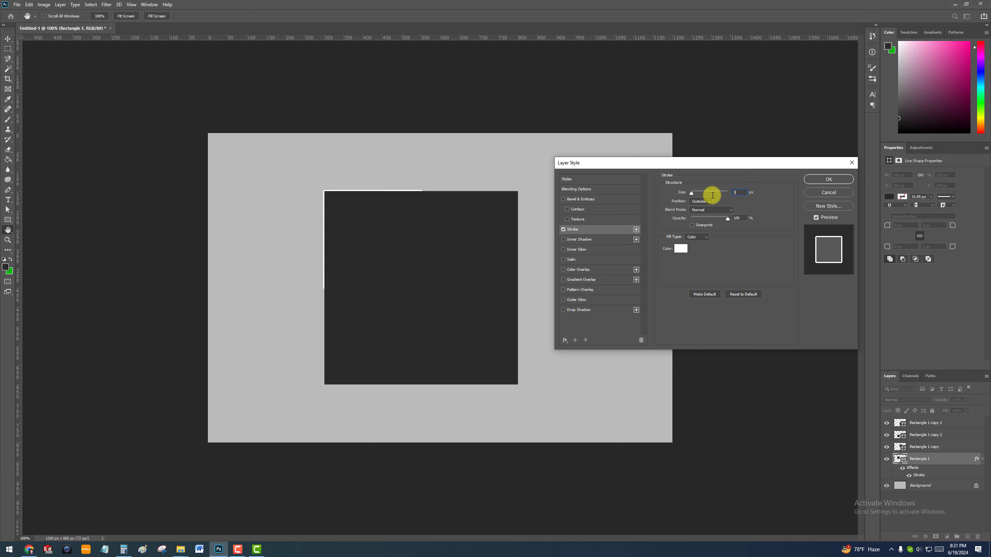
pyautogui.click(826, 181)
pyautogui.click(465, 222)
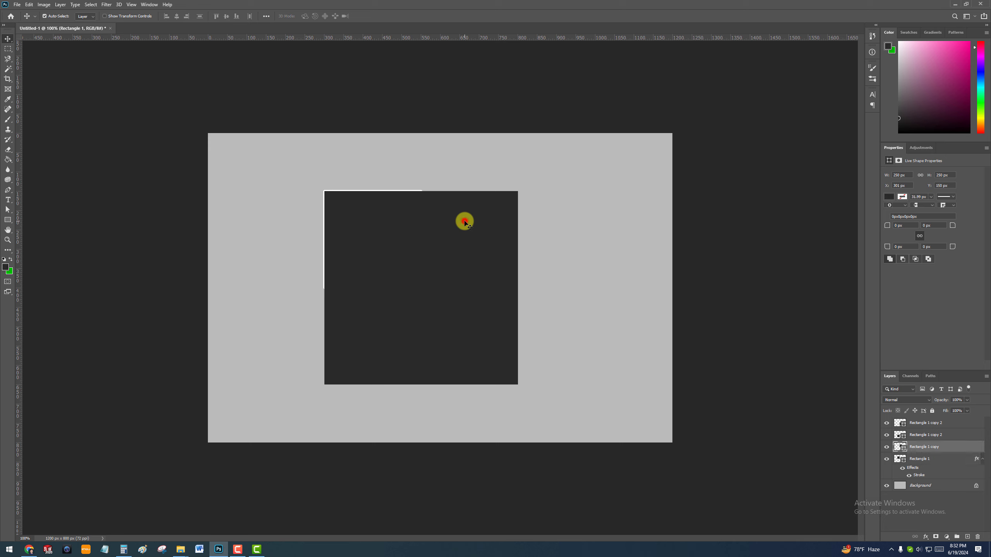
pyautogui.moveTo(386, 216); pyautogui.dragTo(310, 196)
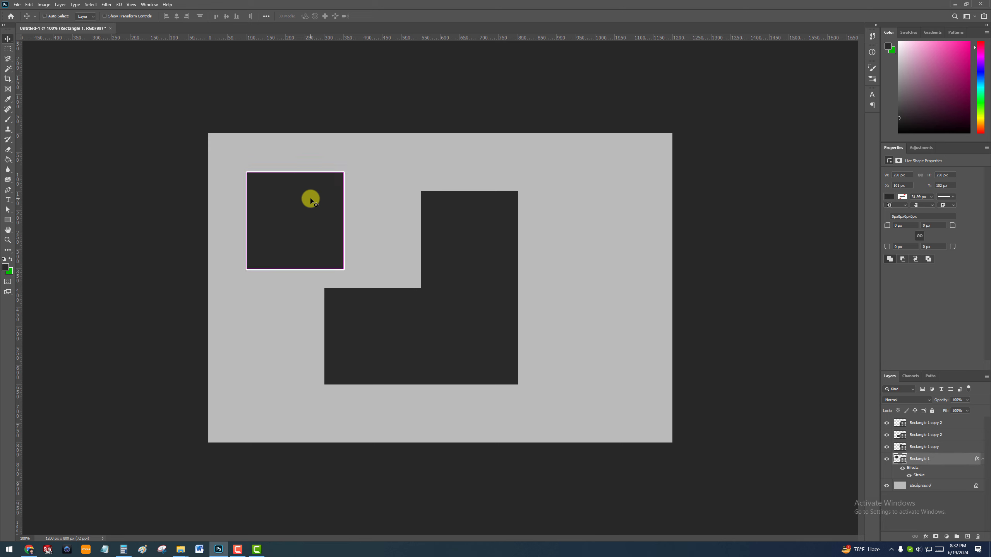
pyautogui.hotkey('ctrl', 'z')
# - Apply the same 3 px white Stroke layer style to the upper-right square
pyautogui.click(469, 225)
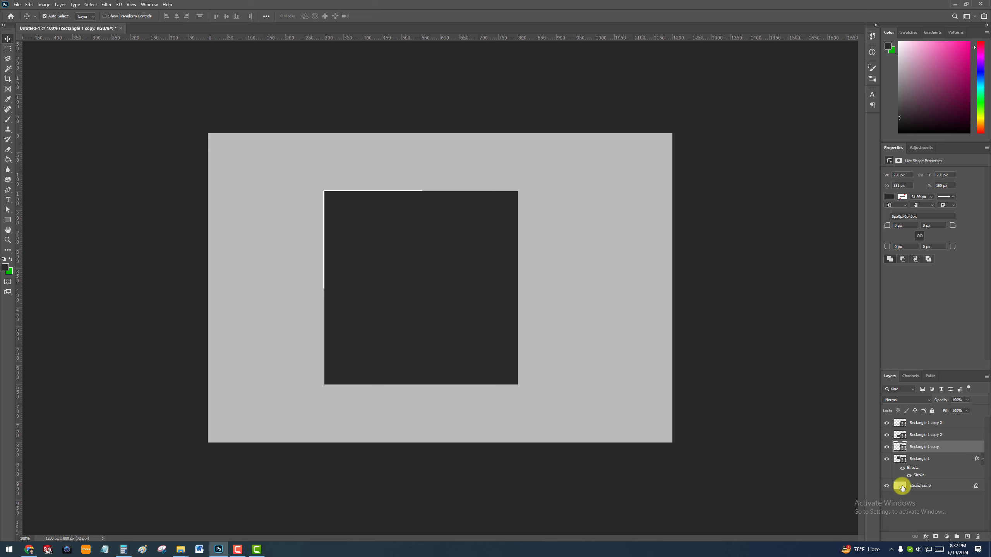
pyautogui.doubleClick(970, 448)
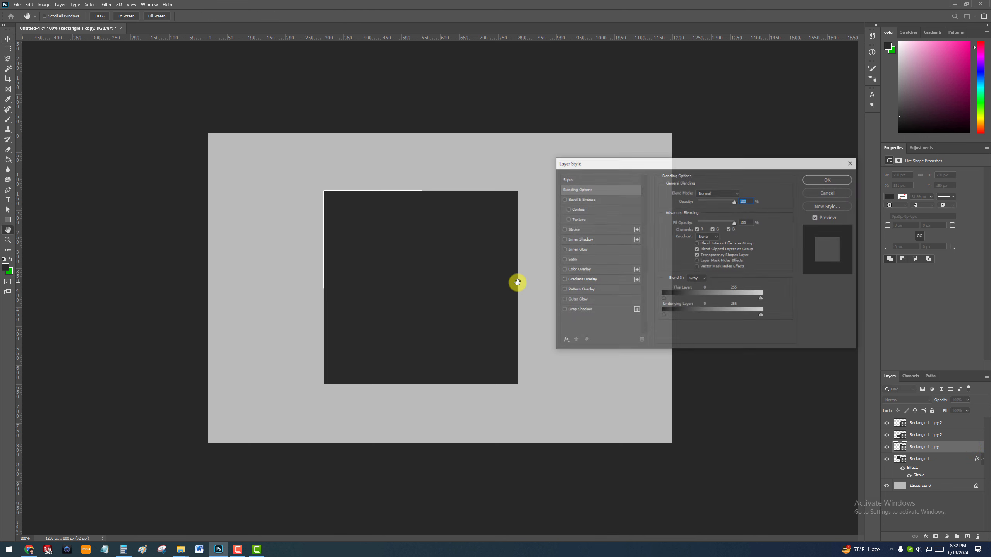
pyautogui.click(587, 231)
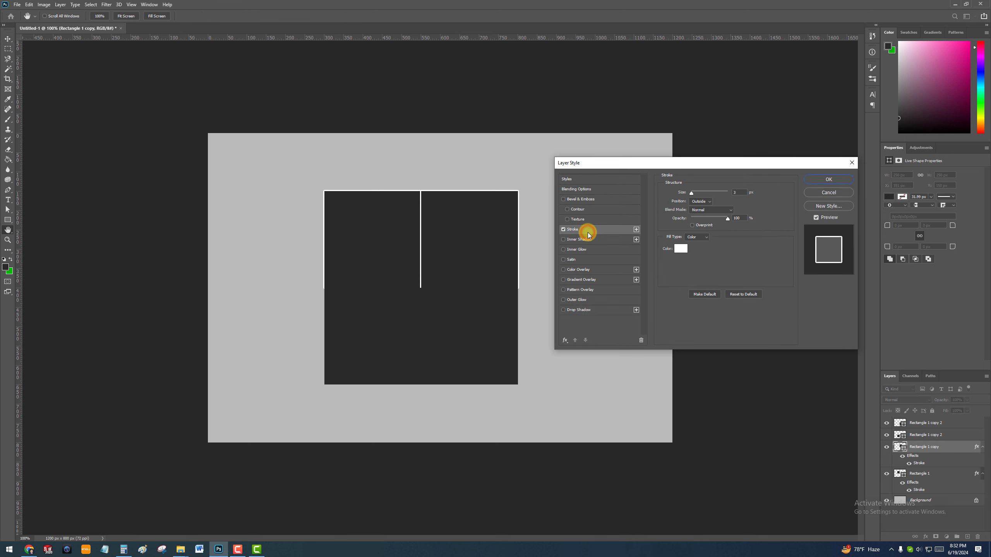
pyautogui.click(815, 181)
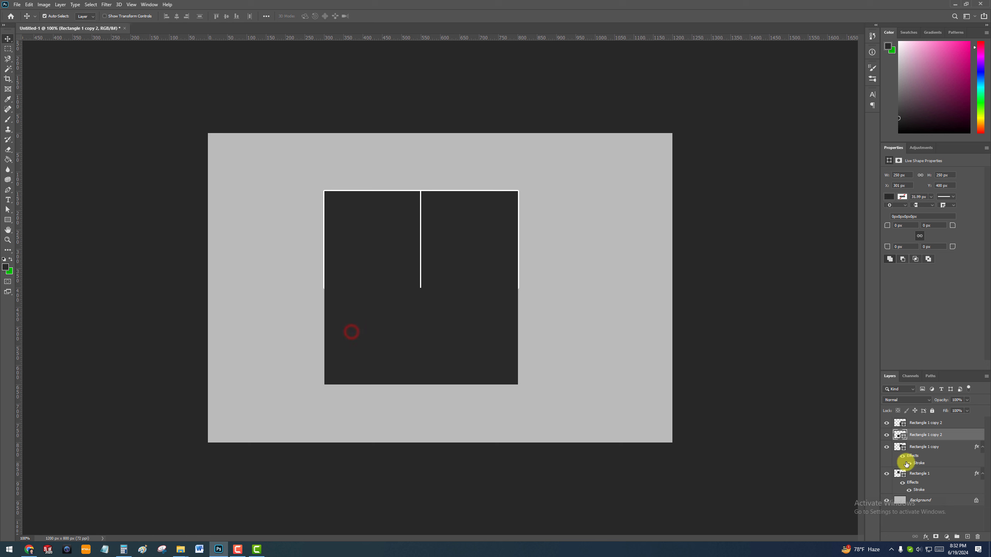
# - Give the lower-left square a matching 3 px white Stroke layer style
pyautogui.doubleClick(967, 434)
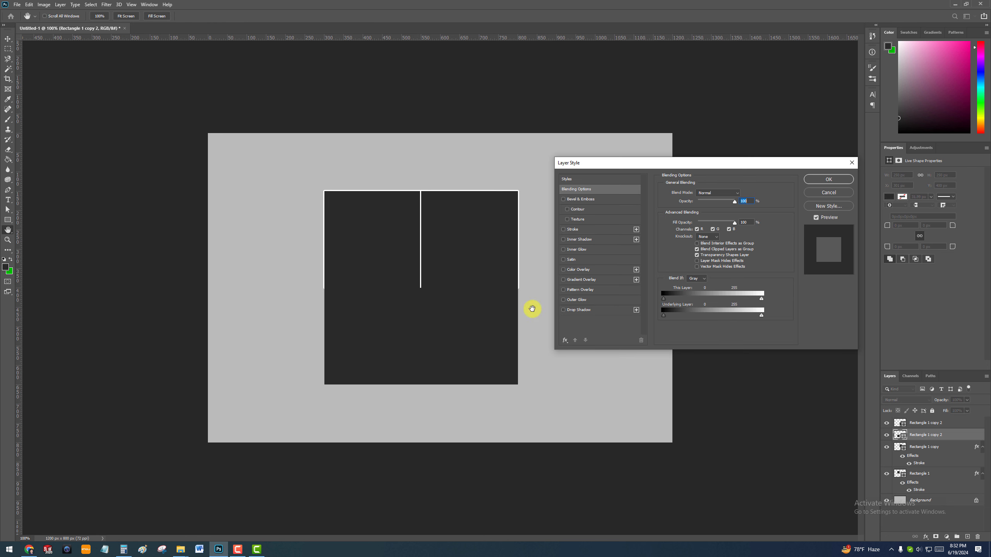
pyautogui.click(590, 234)
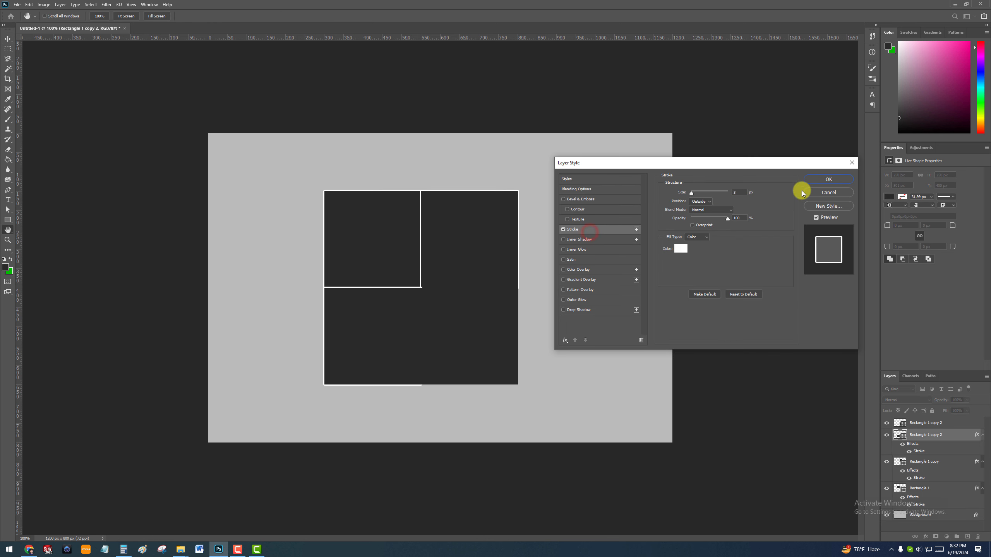
pyautogui.click(837, 179)
# - Outline the lower-right square with the same white Stroke layer style as the other squares
pyautogui.click(489, 330)
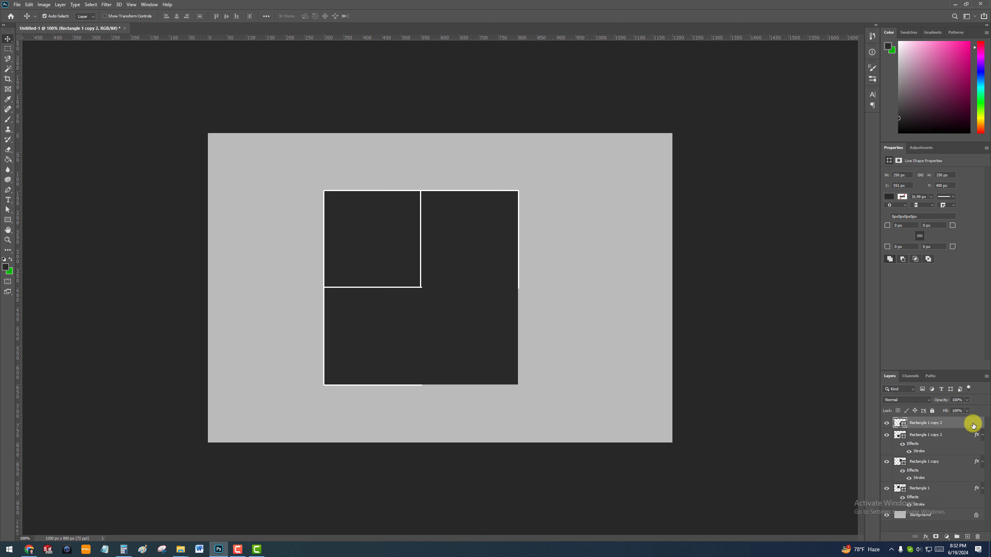
pyautogui.doubleClick(973, 425)
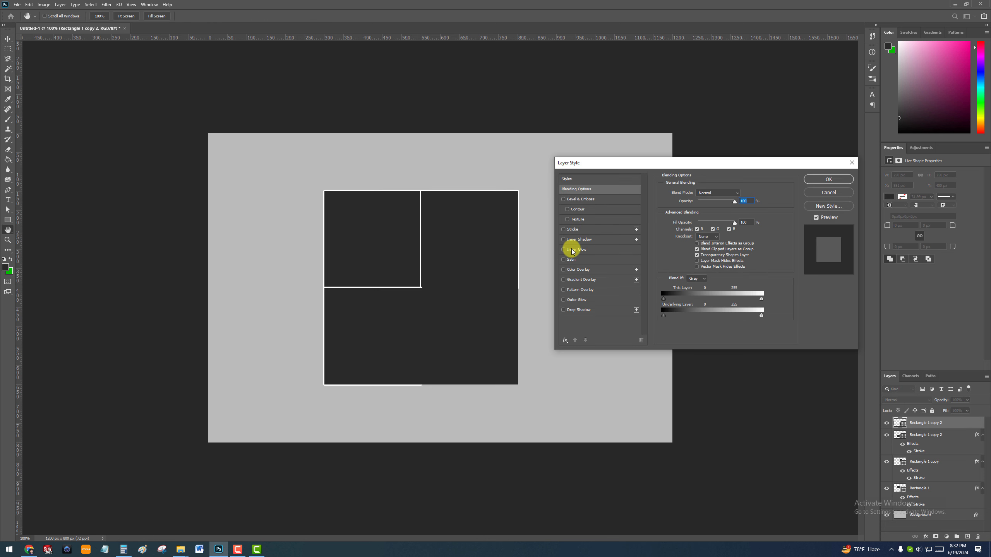
pyautogui.click(583, 234)
pyautogui.click(825, 179)
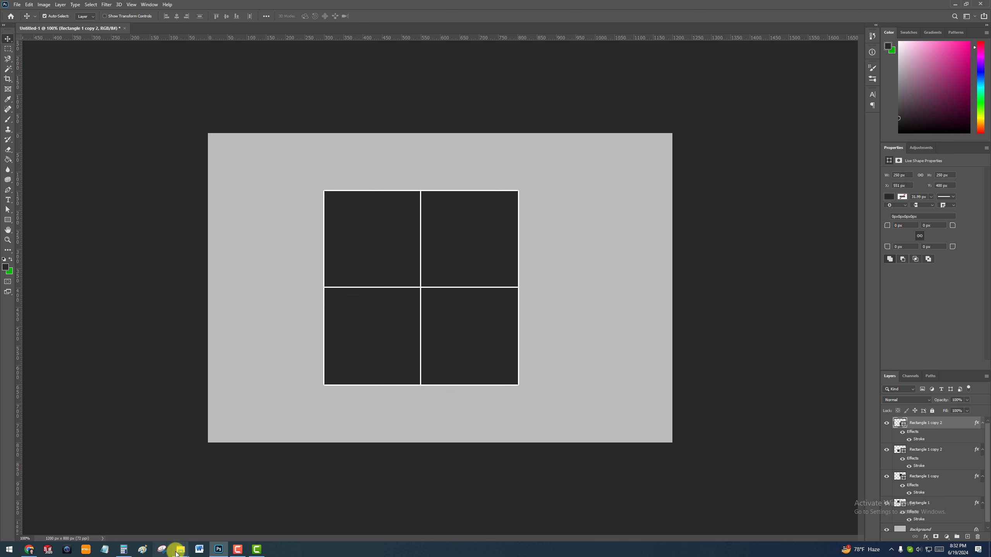
# - Switch to File Explorer, close the Downloads window and bring up the collage folder, moved aside from the canvas
pyautogui.moveTo(182, 553)
pyautogui.click(275, 489)
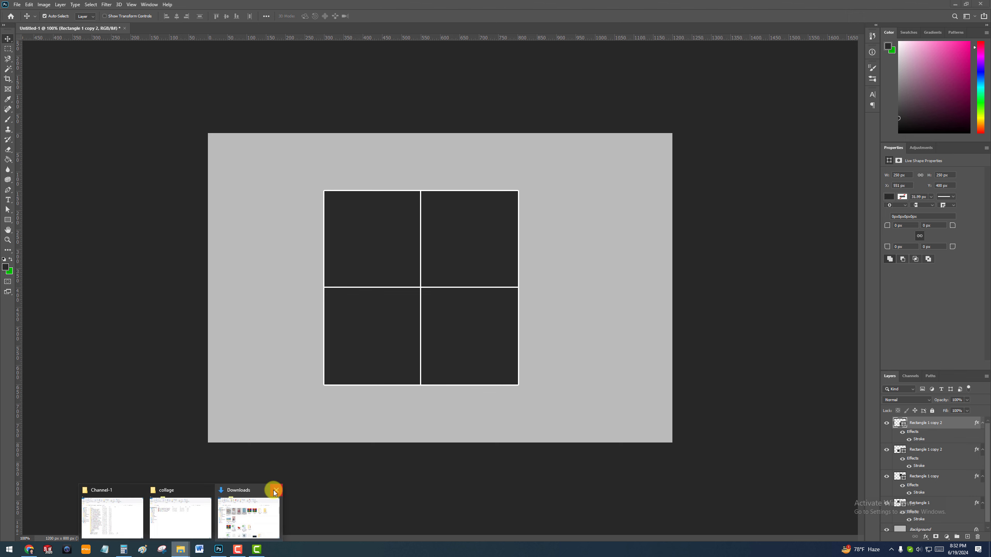
pyautogui.click(228, 518)
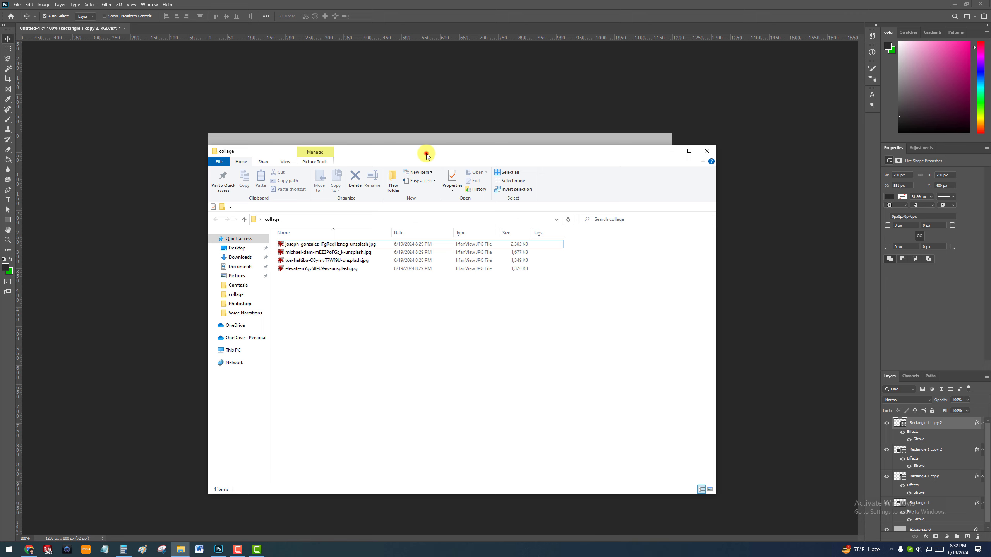
pyautogui.moveTo(426, 153); pyautogui.dragTo(659, 184)
# - Open the first portrait photo from the collage folder in Photoshop as a separate document
pyautogui.moveTo(550, 331); pyautogui.dragTo(592, 243)
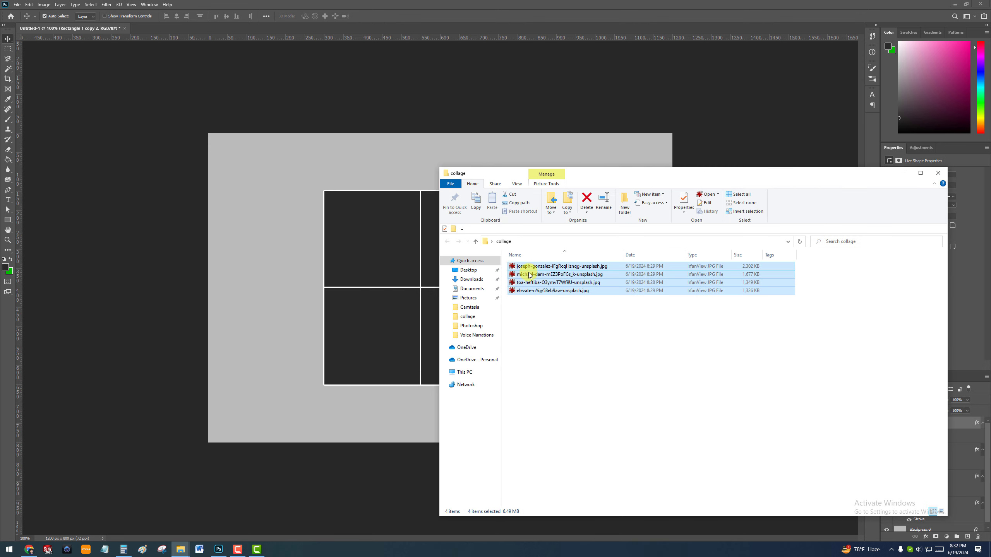
pyautogui.moveTo(532, 272); pyautogui.dragTo(327, 160)
pyautogui.click(581, 365)
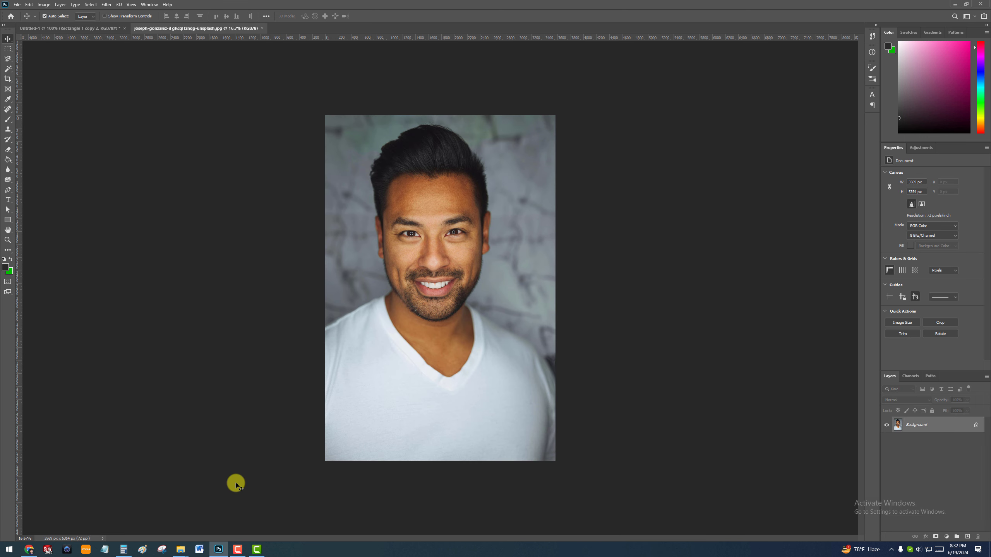
# - Open the three remaining photos from the collage folder in Photoshop as separate documents
pyautogui.moveTo(183, 548)
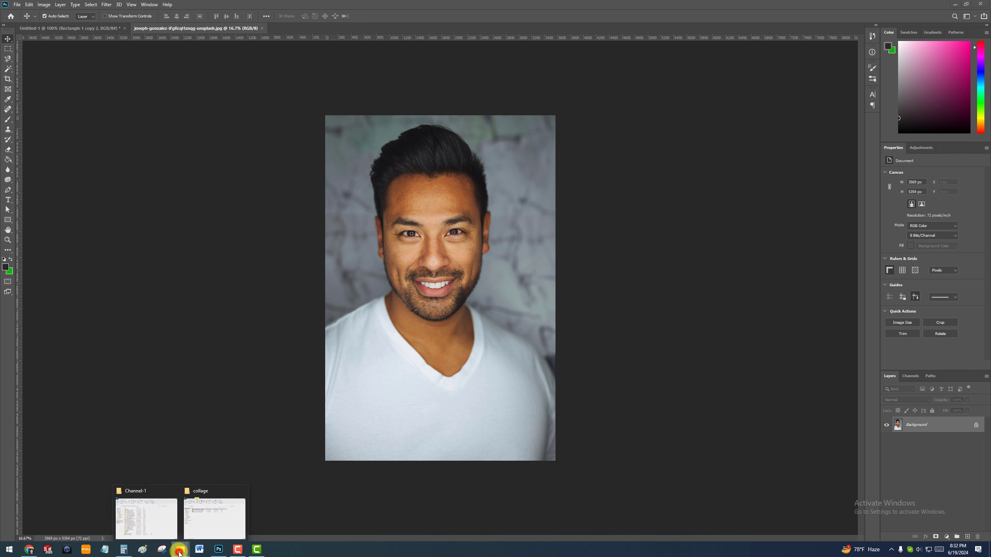
pyautogui.click(209, 529)
pyautogui.moveTo(558, 325); pyautogui.dragTo(480, 3)
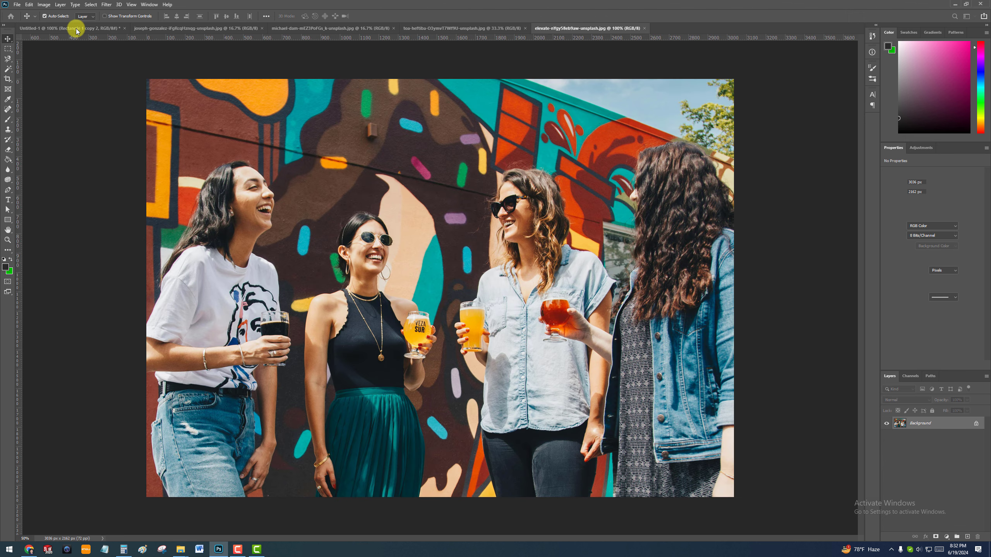
# - Copy the man's portrait from its document into the Untitled-1 collage as a new layer over the squares
pyautogui.click(76, 28)
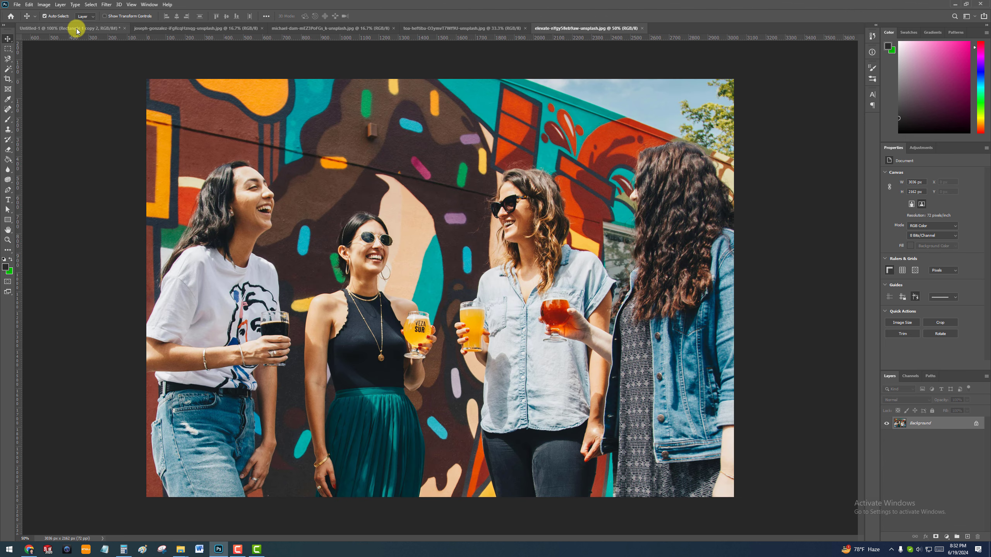
pyautogui.click(177, 29)
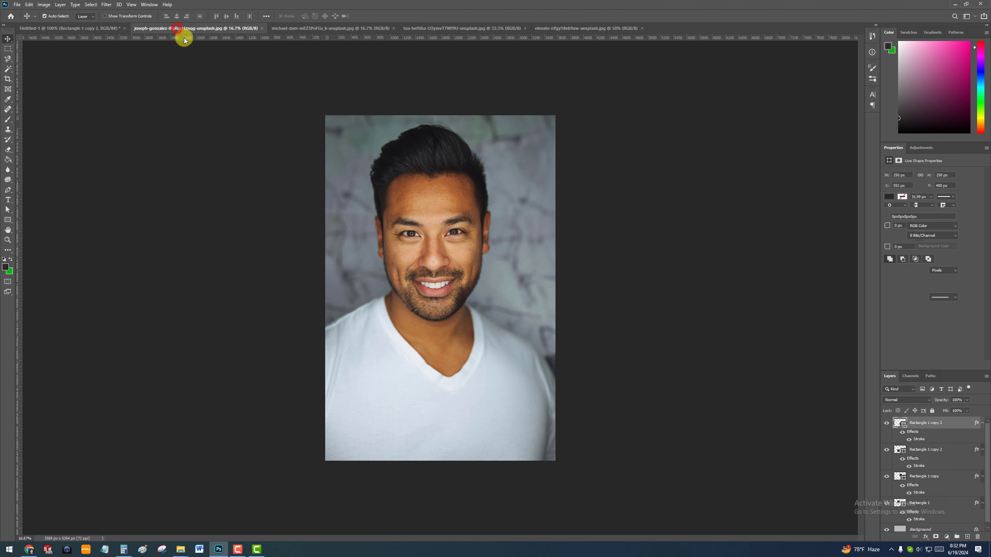
pyautogui.click(97, 29)
pyautogui.moveTo(98, 29); pyautogui.dragTo(404, 273)
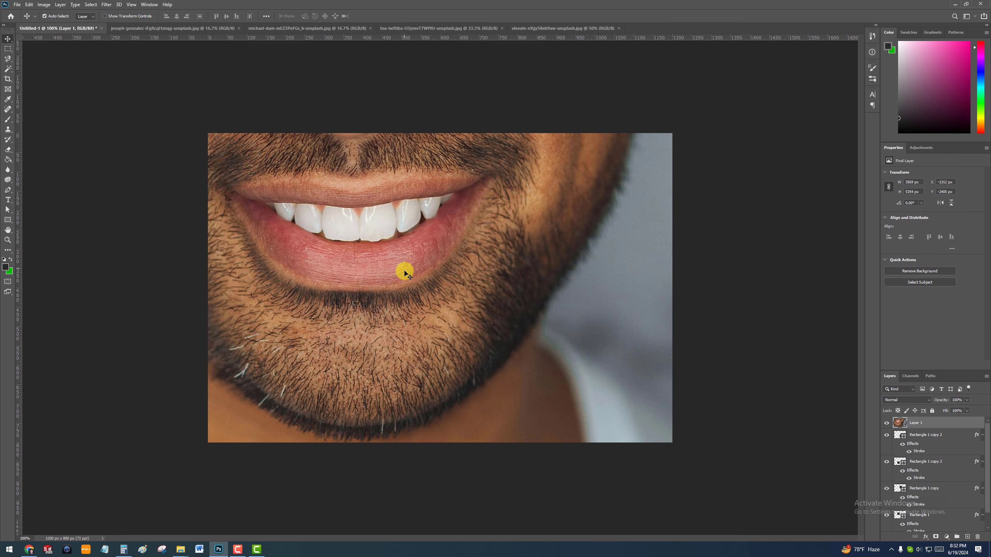
pyautogui.moveTo(394, 234); pyautogui.dragTo(400, 251)
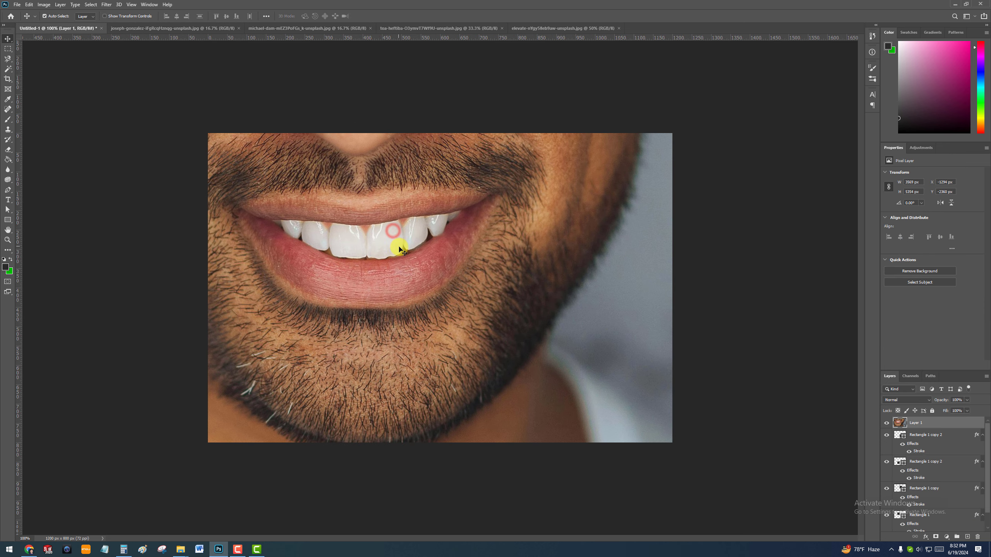
# - Toggle the portrait layer's visibility to compare it with the squares beneath
pyautogui.click(887, 423)
pyautogui.click(887, 423)
pyautogui.click(887, 424)
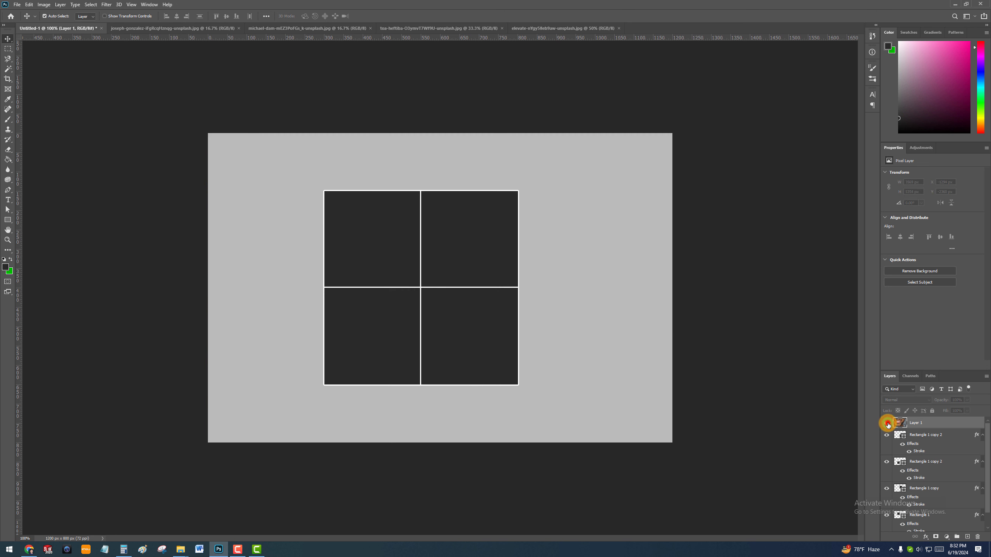
pyautogui.click(887, 423)
# - Scale the man's portrait layer proportionally to 8% with Free Transform
pyautogui.hotkey('ctrl', 't')
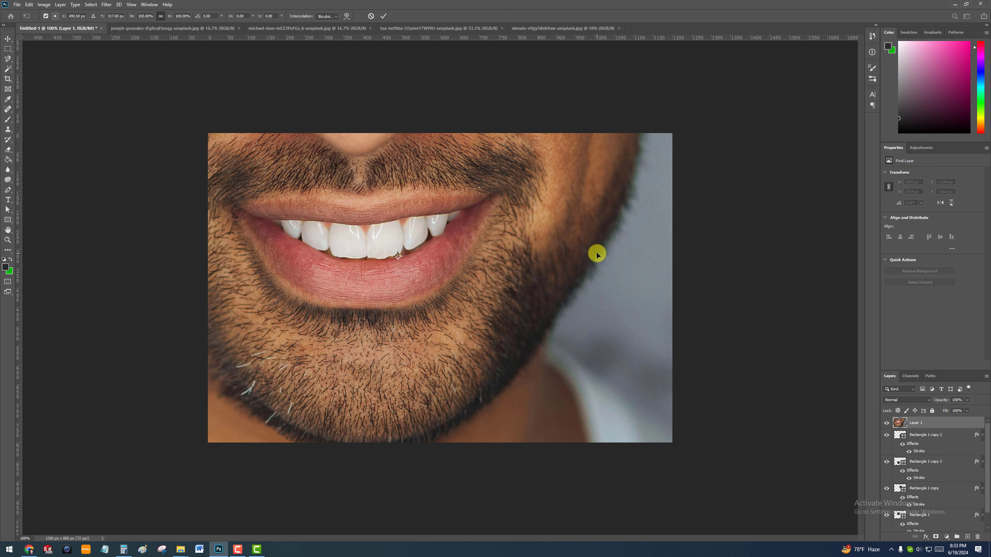
pyautogui.press('Return')
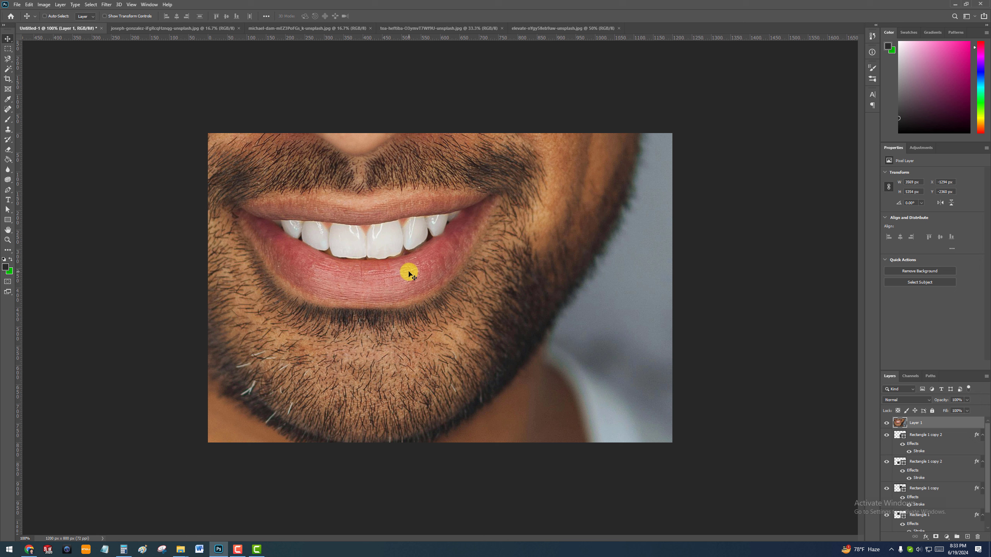
pyautogui.hotkey('ctrl', 't')
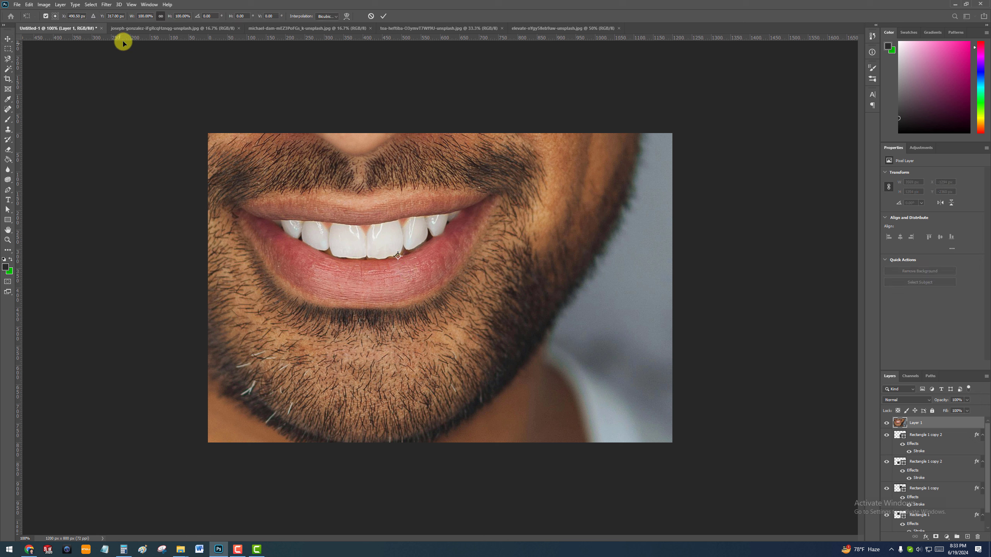
pyautogui.click(161, 16)
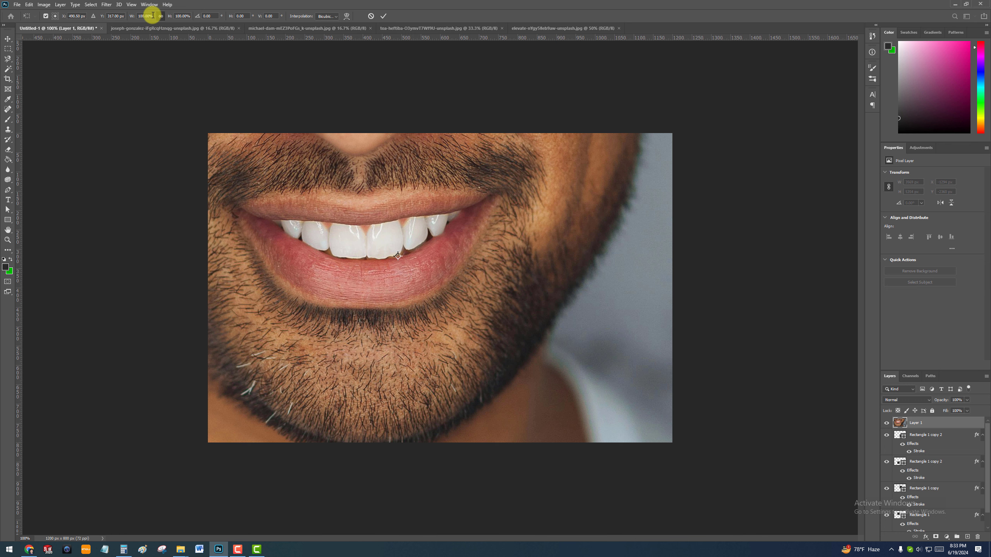
pyautogui.write('25')
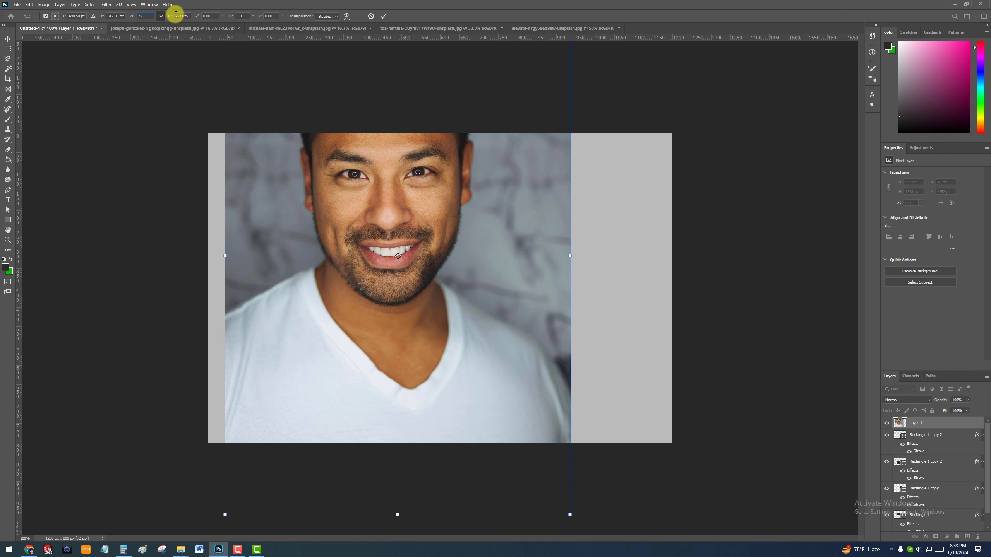
pyautogui.write('8')
pyautogui.press('Tab')
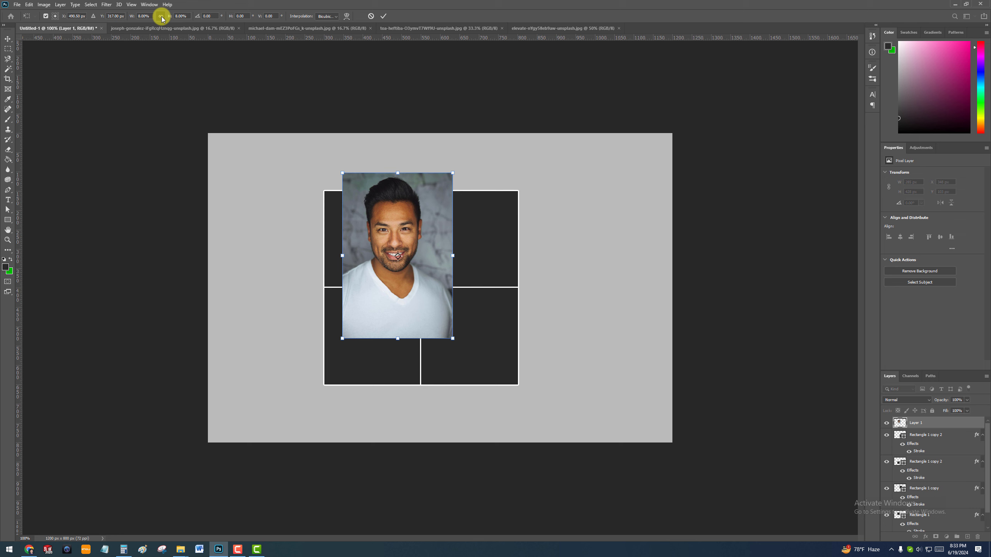
pyautogui.doubleClick(392, 215)
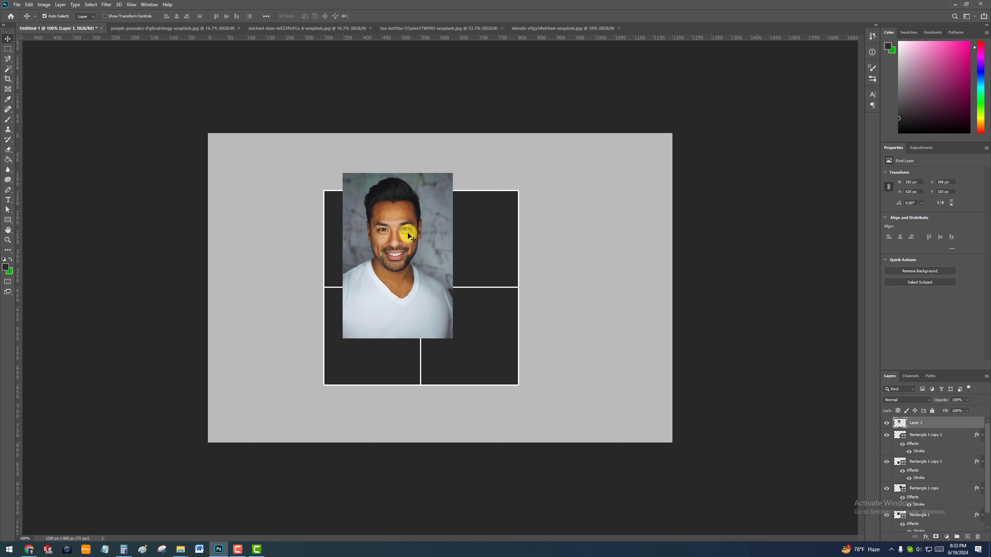
# - Move the scaled portrait over the upper-left square, checking the square underneath by hiding and showing the photo
pyautogui.moveTo(408, 235); pyautogui.dragTo(381, 294)
pyautogui.click(886, 422)
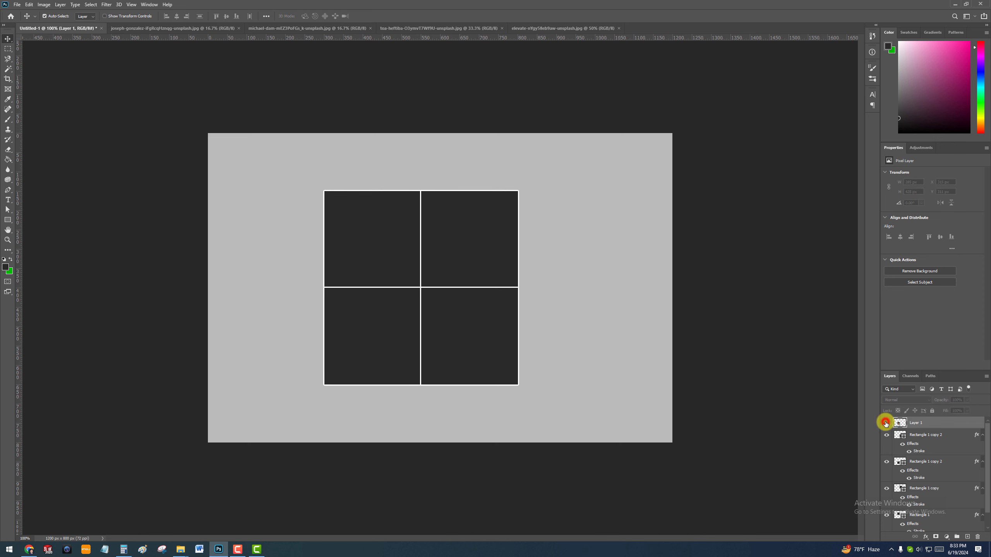
pyautogui.click(886, 423)
pyautogui.click(360, 216)
pyautogui.moveTo(404, 331); pyautogui.dragTo(385, 248)
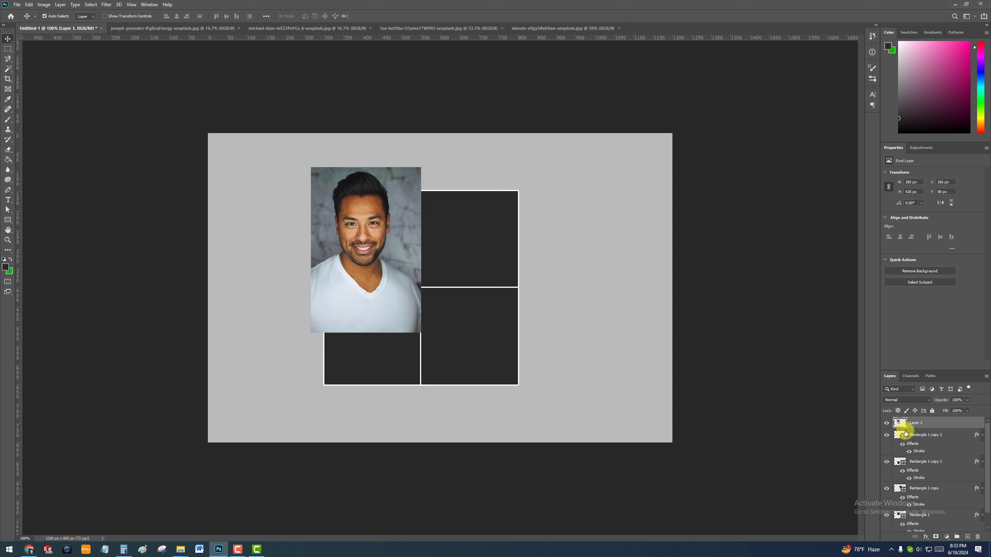
# - Hide the portrait layer, select the upper-left square beneath it and collapse that layer's effects list
pyautogui.click(887, 423)
pyautogui.click(887, 423)
pyautogui.click(887, 424)
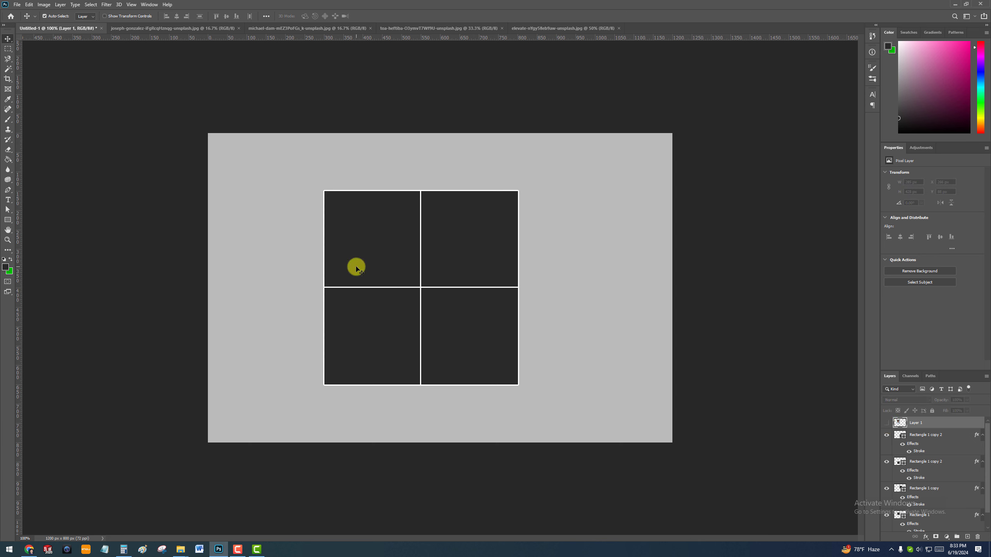
pyautogui.click(377, 252)
pyautogui.click(982, 512)
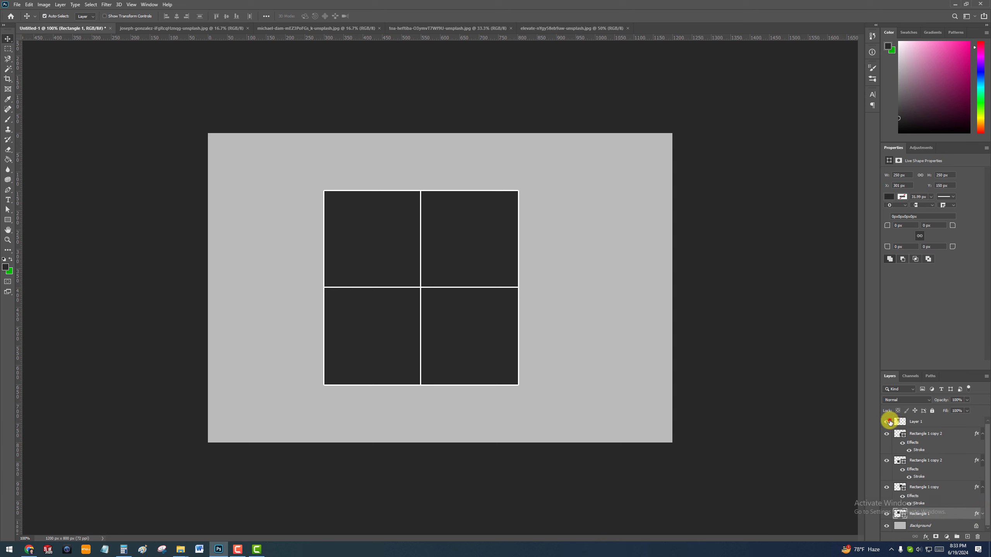
# - Show the portrait, place its layer directly above Rectangle 1 and clip it to that square
pyautogui.click(887, 422)
pyautogui.click(928, 421)
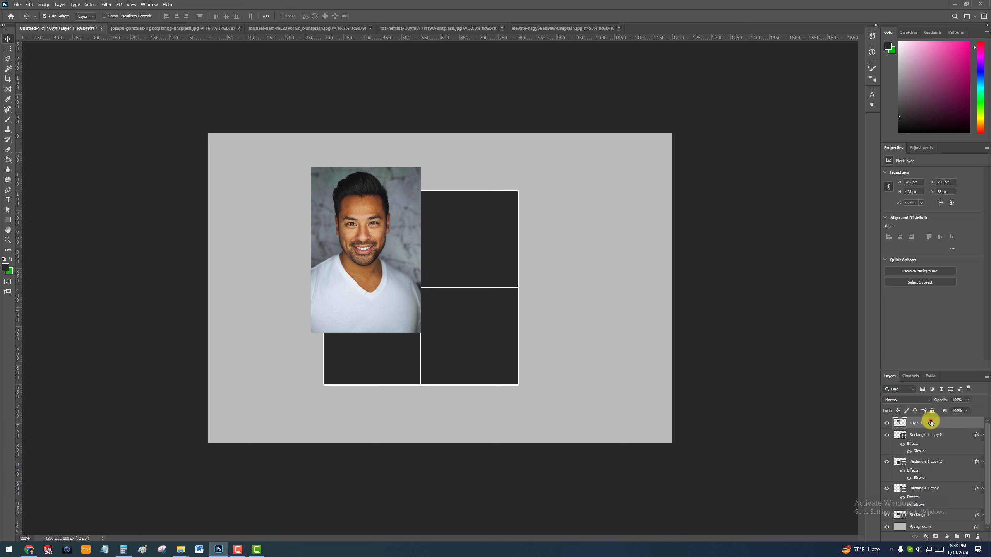
pyautogui.moveTo(931, 422); pyautogui.dragTo(945, 504)
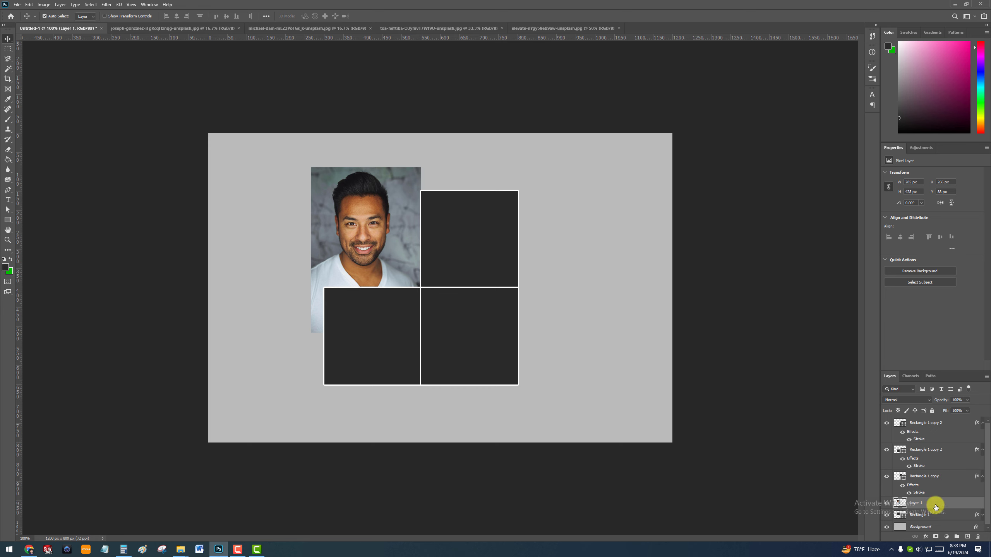
pyautogui.press('alt')
pyautogui.keyDown('alt'); pyautogui.click(942, 506); pyautogui.keyUp('alt')
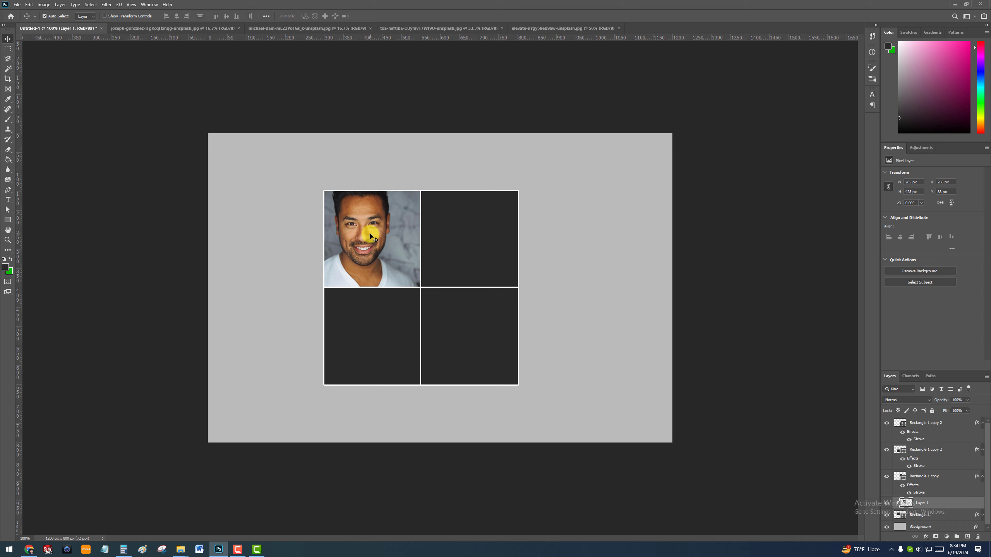
# - Hide the rulers and reposition the clipped portrait to X 436.5 px, Y 311 px so the face sits centrally in the upper-left square
pyautogui.hotkey('ctrl', 'r')
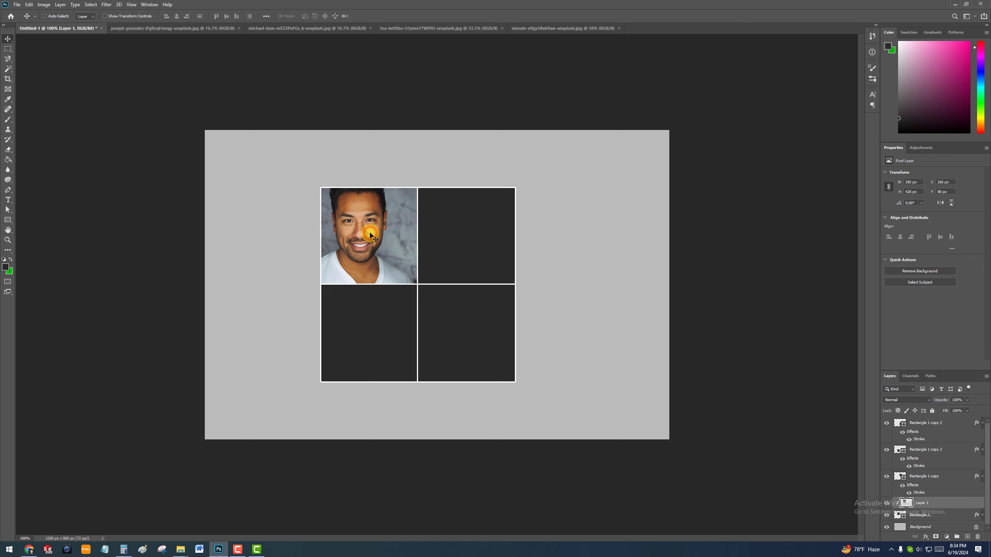
pyautogui.hotkey('ctrl', 't')
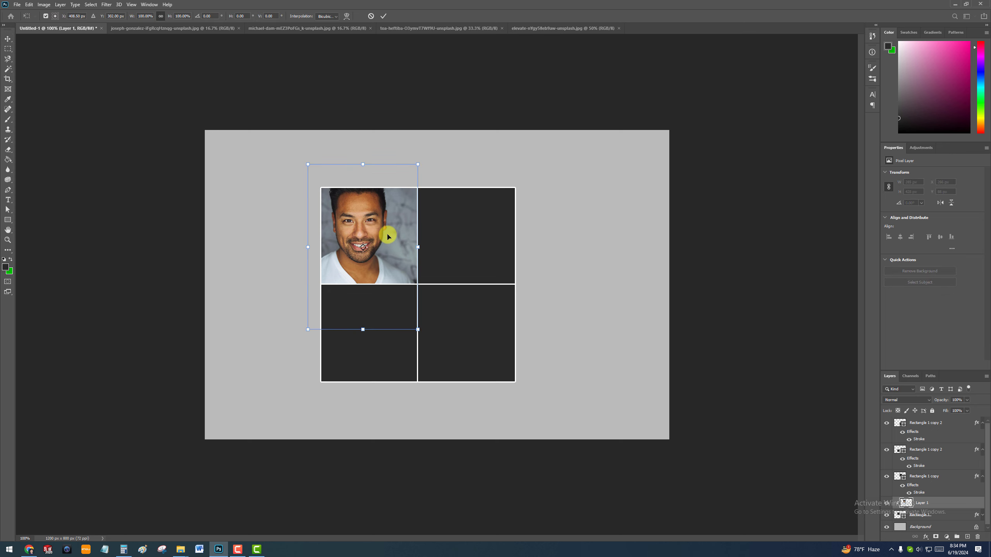
pyautogui.moveTo(380, 230); pyautogui.dragTo(394, 234)
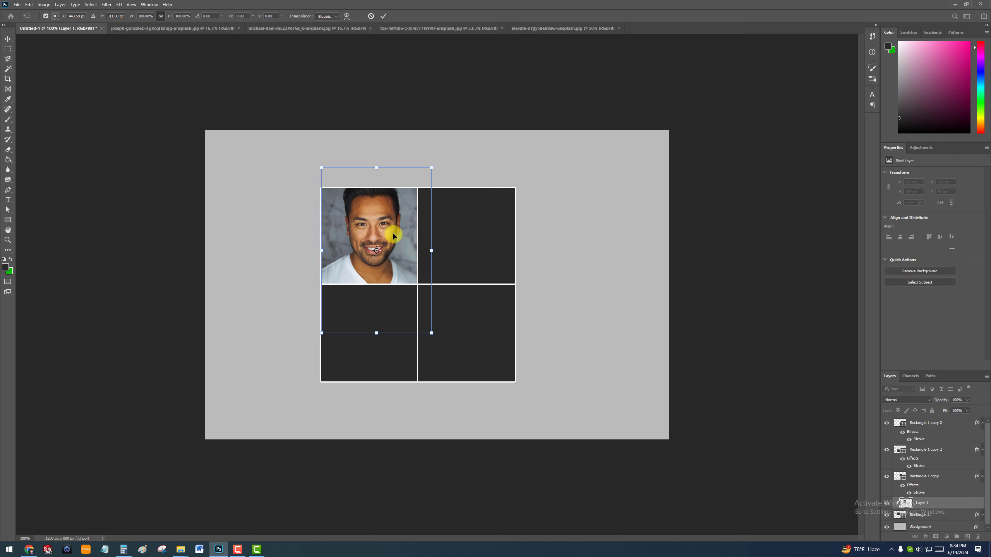
pyautogui.press('Left')
pyautogui.press('Left')
pyautogui.press('Left')
pyautogui.press('Left')
pyautogui.press('Left')
pyautogui.press('Left')
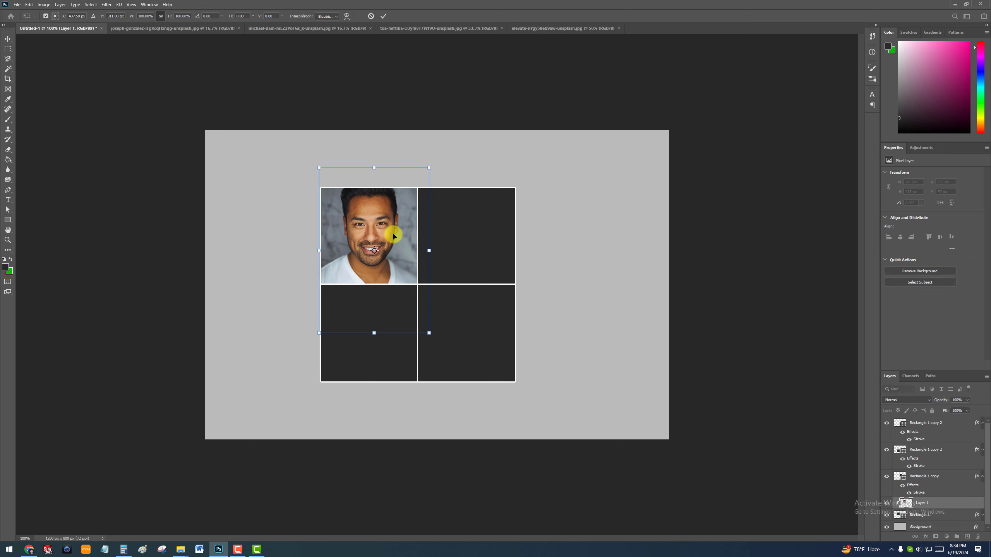
pyautogui.hotkey('shift', 'Down')
pyautogui.hotkey('shift', 'Up')
pyautogui.press('Left')
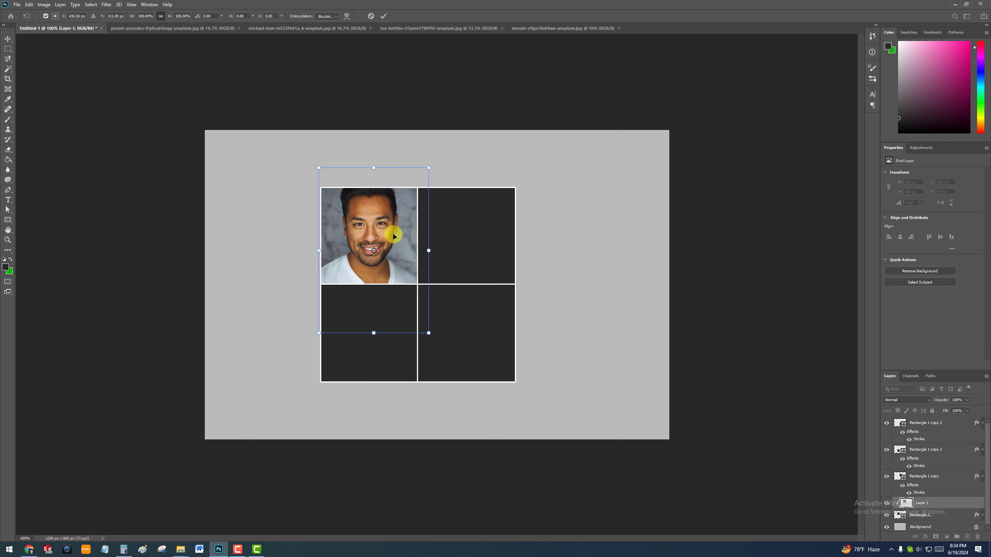
pyautogui.press('Return')
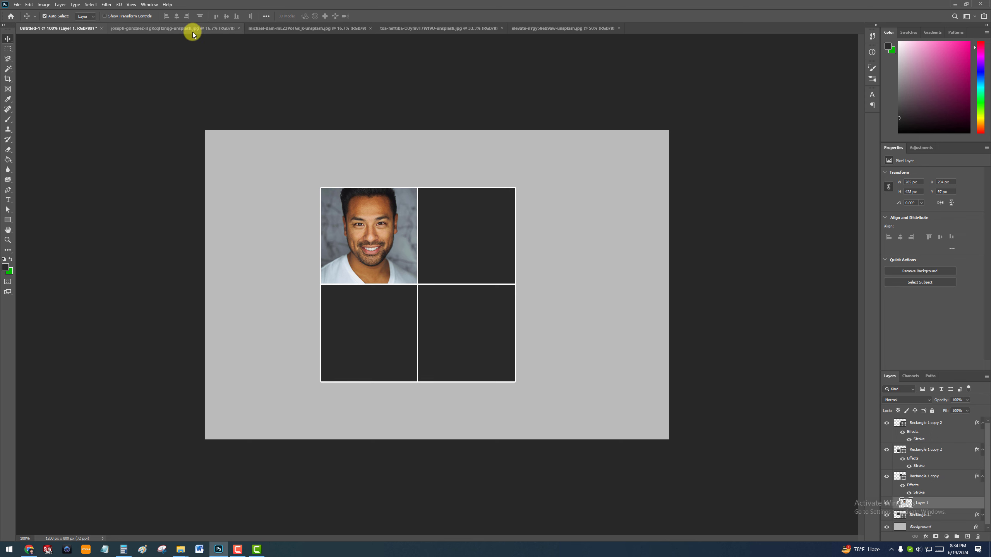
# - Copy the photo of the woman in red into the collage and place its layer directly above the upper-right square's layer
pyautogui.click(288, 28)
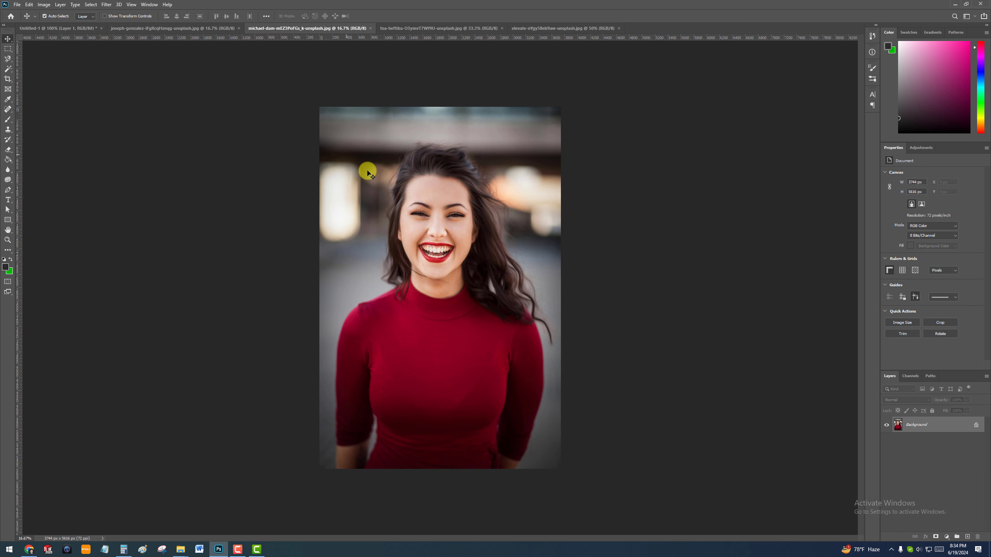
pyautogui.moveTo(474, 251); pyautogui.dragTo(473, 301)
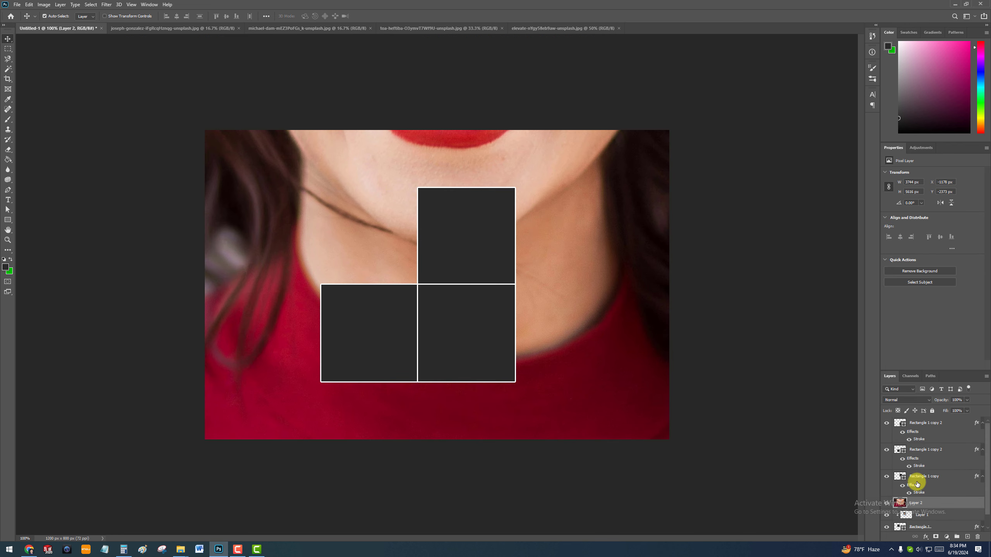
pyautogui.moveTo(938, 504); pyautogui.dragTo(922, 480)
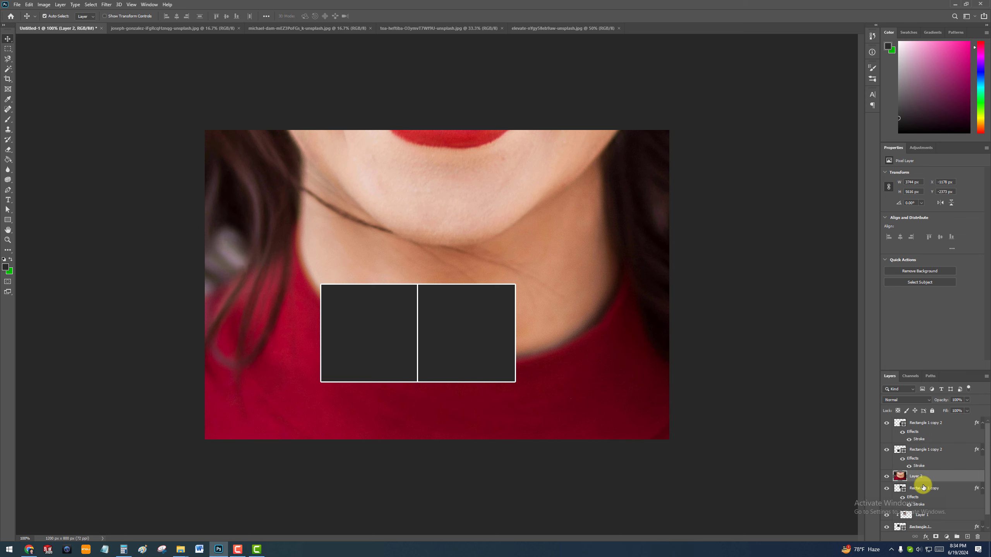
# - Scale the photo of the woman in red proportionally to 8% with Free Transform
pyautogui.hotkey('ctrl', 't')
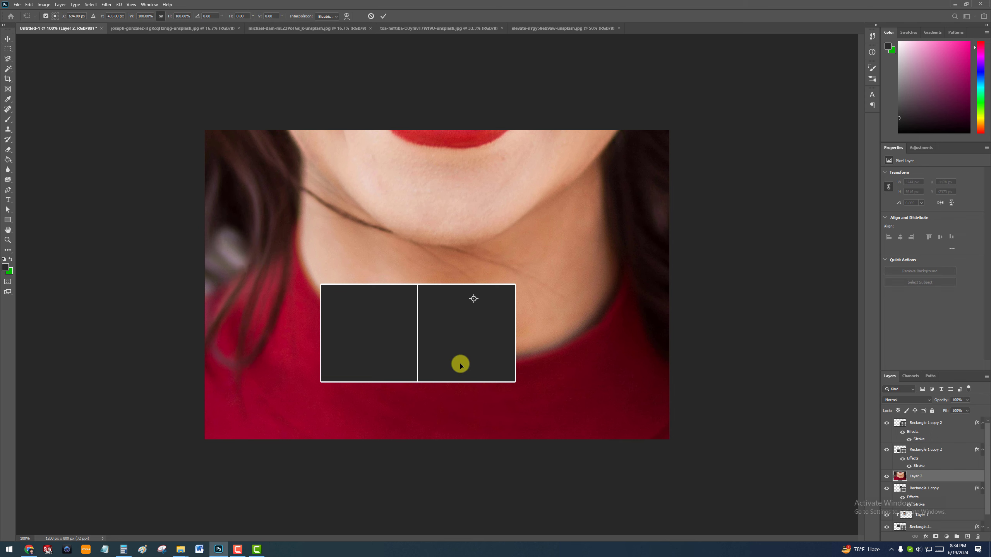
pyautogui.moveTo(131, 15); pyautogui.dragTo(95, 20)
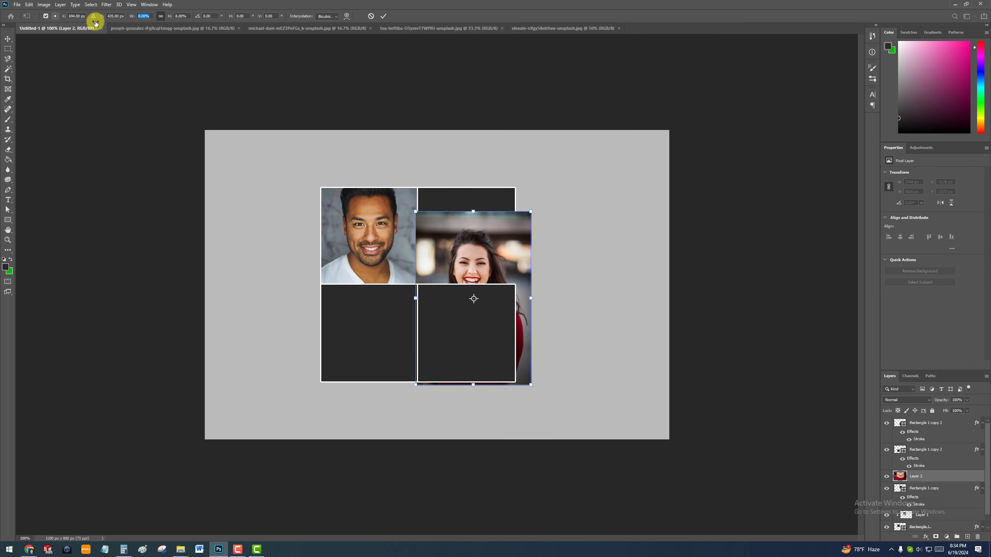
pyautogui.doubleClick(489, 268)
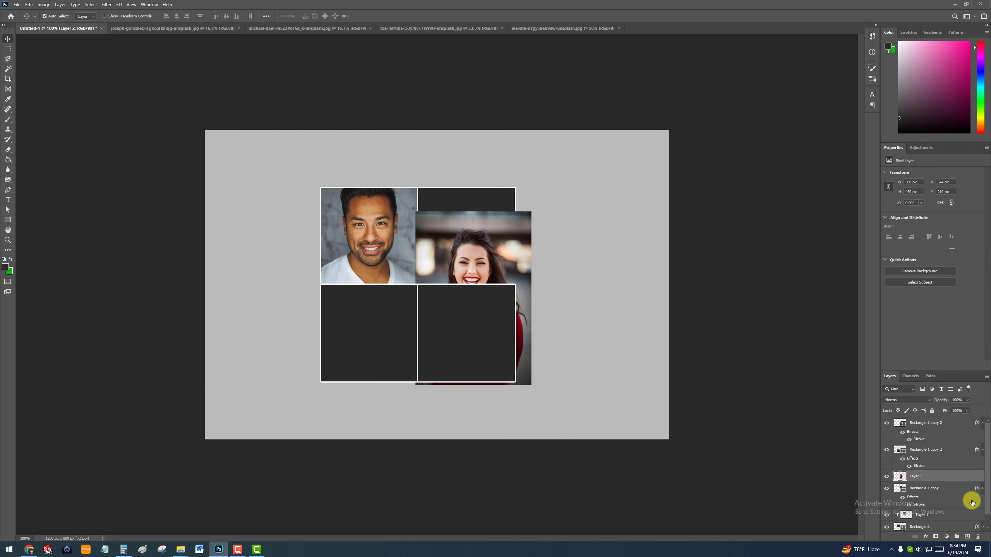
# - Clip the woman's photo to the upper-right square and move it so her face fills the frame
pyautogui.keyDown('alt'); pyautogui.click(932, 479); pyautogui.keyUp('alt')
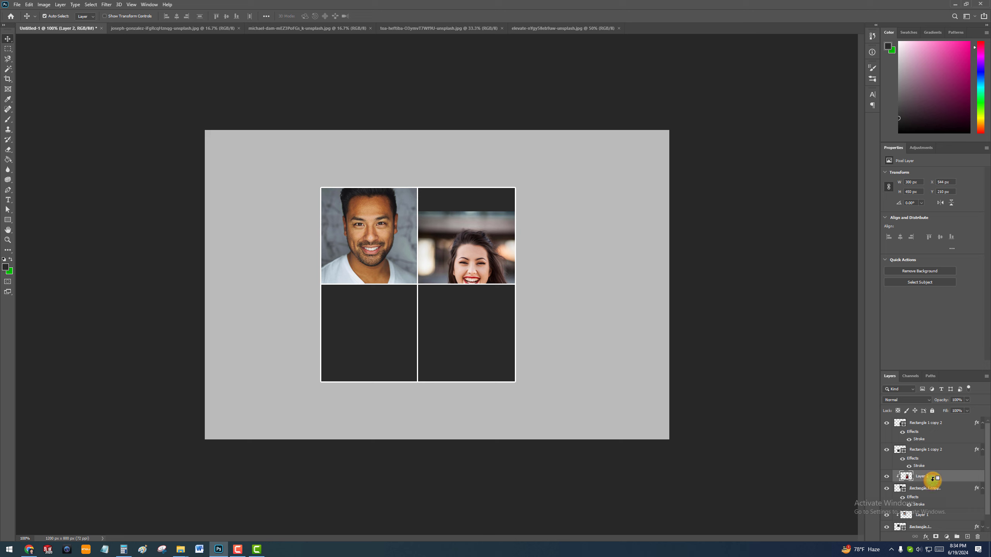
pyautogui.moveTo(476, 247); pyautogui.dragTo(501, 253)
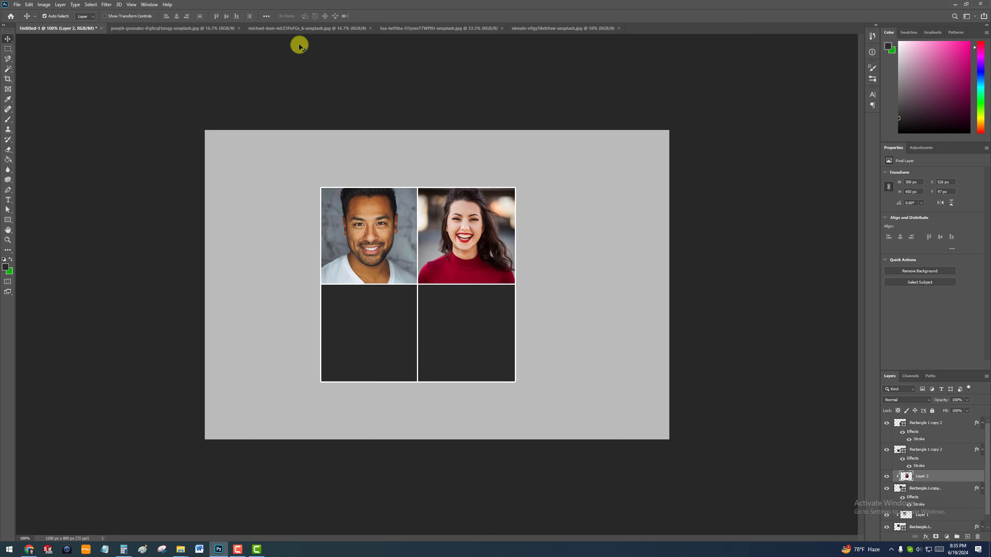
# - Copy the photo of the hooded woman in denim into the collage directly above the lower-left square's layer and clip it to that square
pyautogui.click(412, 29)
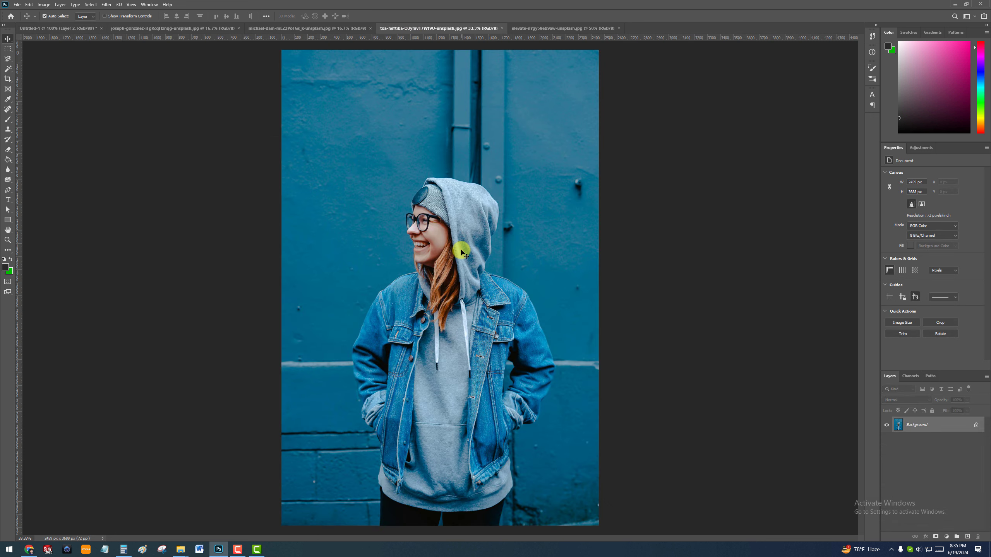
pyautogui.moveTo(45, 31); pyautogui.dragTo(918, 458)
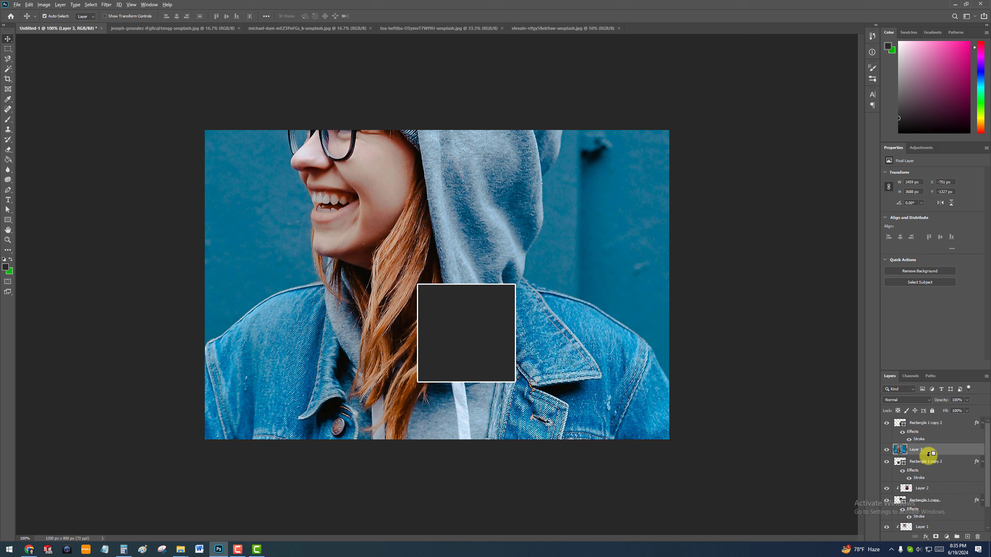
pyautogui.keyDown('alt'); pyautogui.click(929, 454); pyautogui.keyUp('alt')
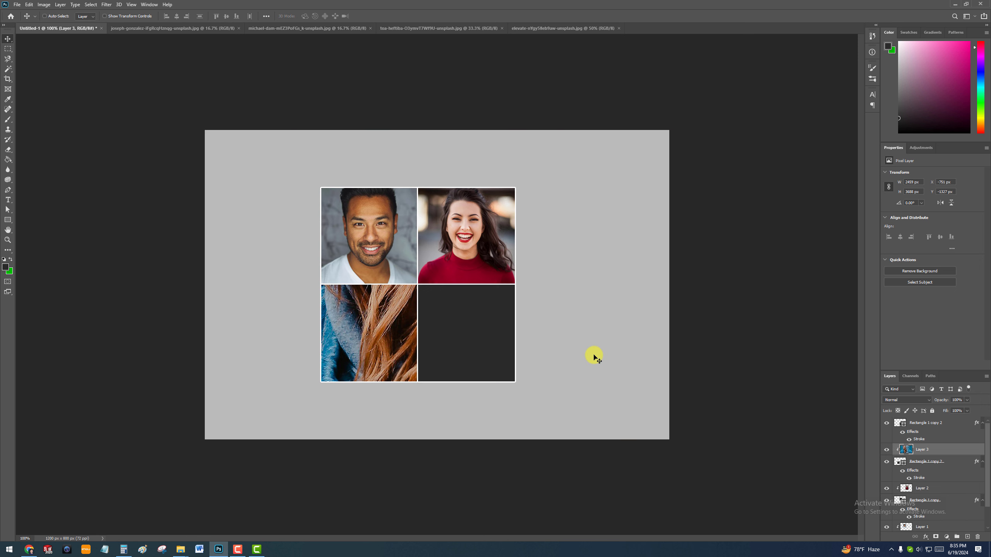
# - Scale the hooded woman's photo proportionally to 15% with Free Transform and move her into the lower-left square
pyautogui.hotkey('ctrl', 't')
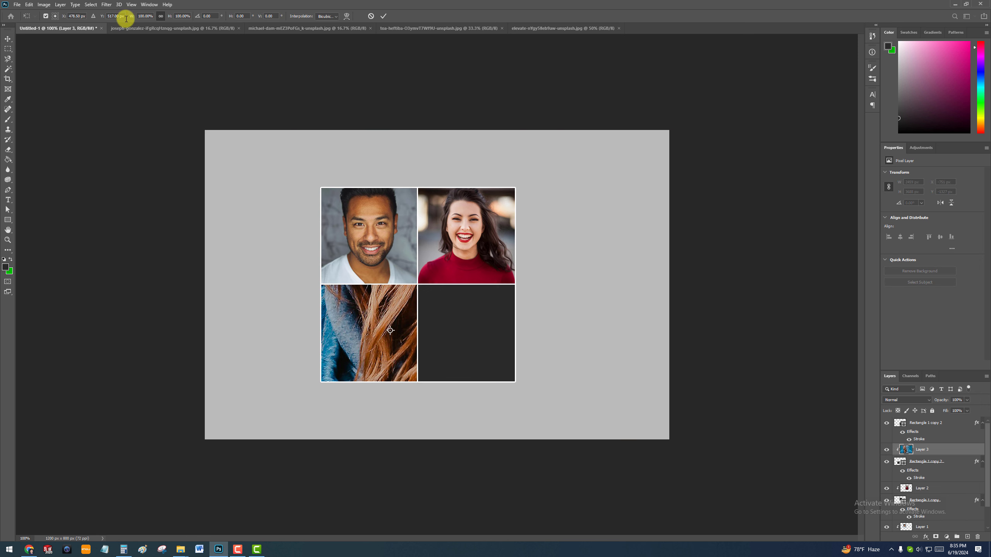
pyautogui.moveTo(134, 18); pyautogui.dragTo(99, 24)
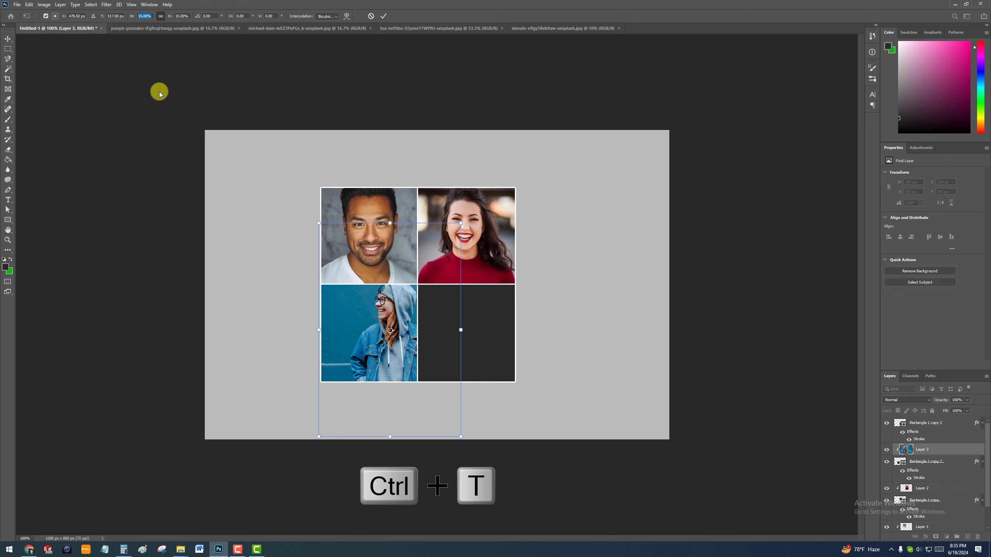
pyautogui.moveTo(388, 363); pyautogui.dragTo(368, 375)
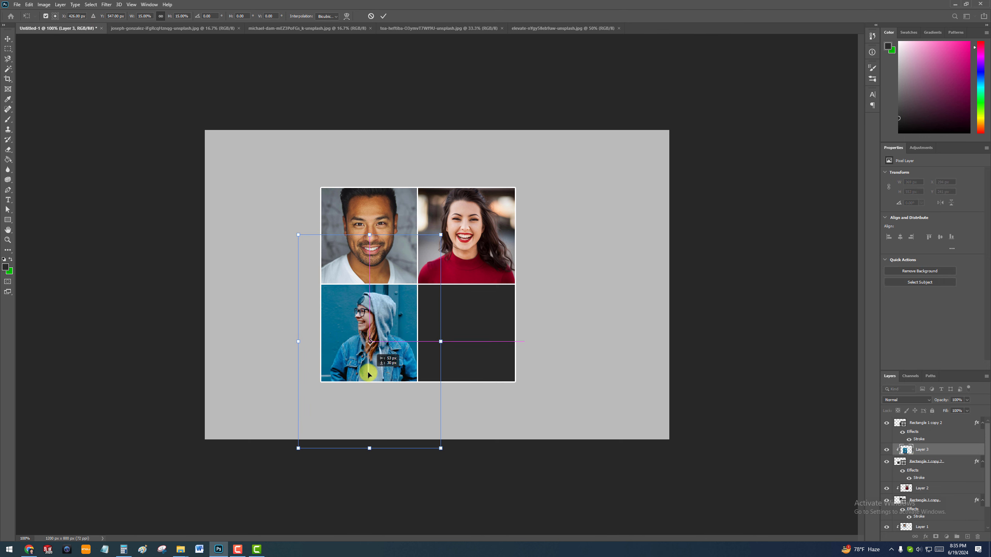
# - Flip the hooded woman's photo horizontally and reposition it to X 264 px, Y 256 px within the lower-left square
pyautogui.rightClick(396, 352)
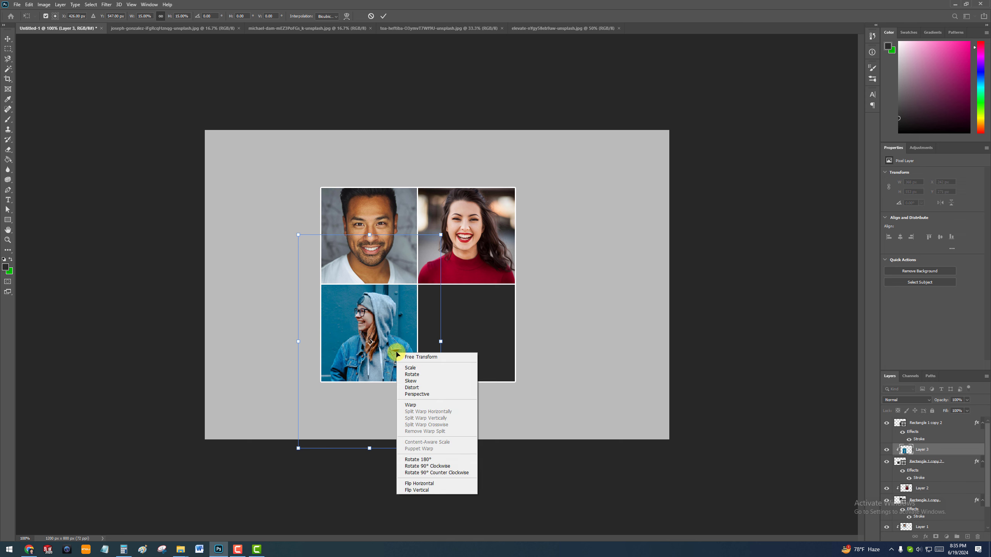
pyautogui.click(440, 484)
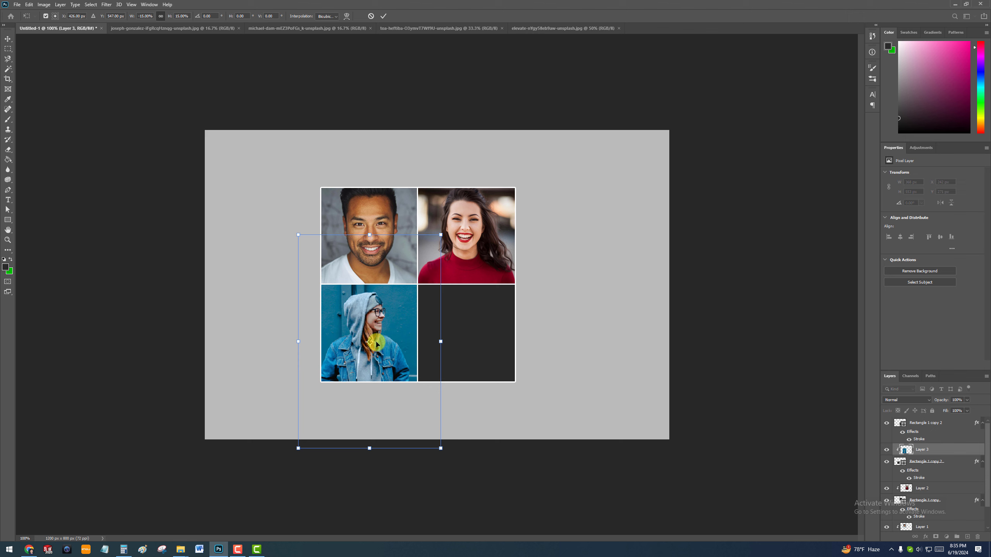
pyautogui.doubleClick(388, 363)
pyautogui.moveTo(367, 330); pyautogui.dragTo(376, 324)
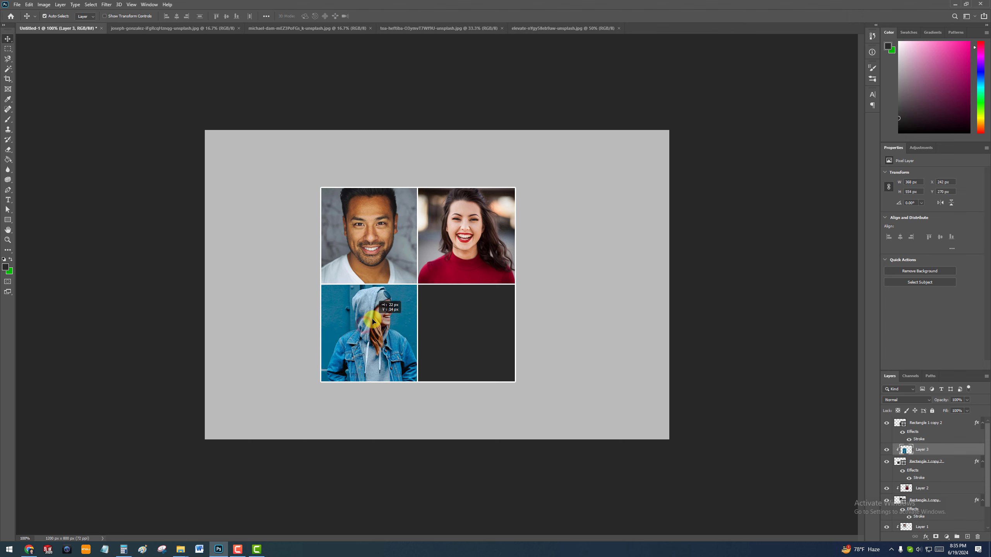
# - Copy the photo of the friends with drinks into the collage, place its layer directly above the lower-right square's layer and clip it there
pyautogui.click(531, 28)
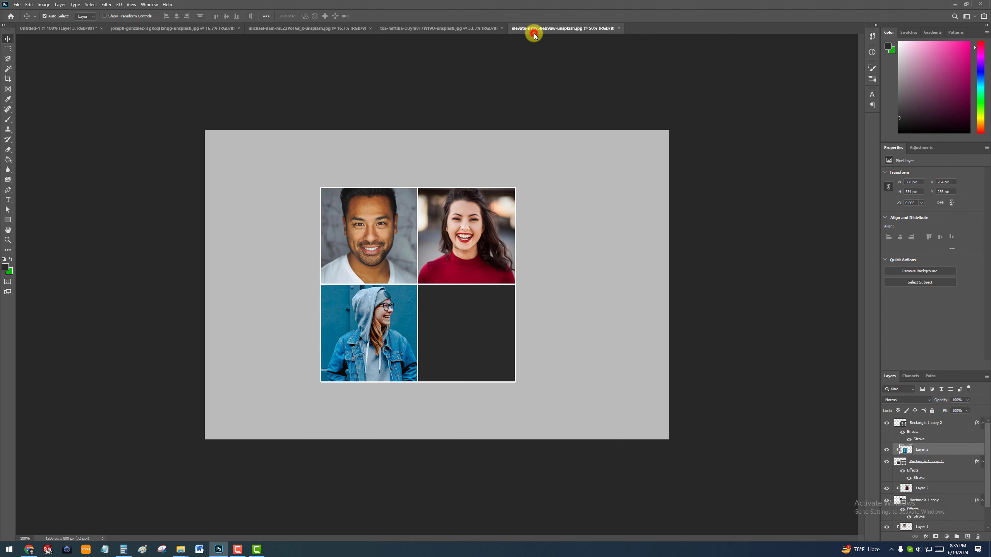
pyautogui.click(80, 30)
pyautogui.moveTo(83, 34); pyautogui.dragTo(485, 337)
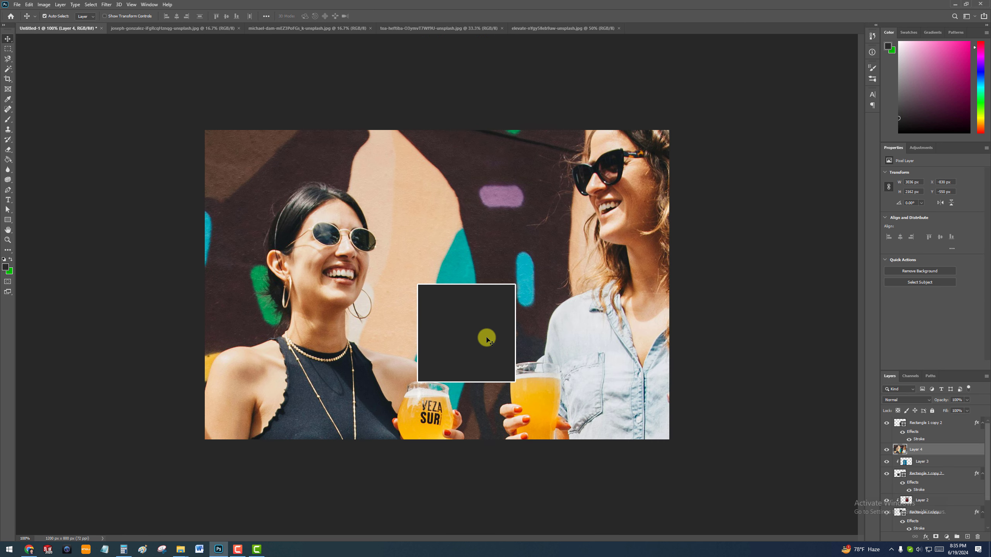
pyautogui.moveTo(924, 455); pyautogui.dragTo(929, 427)
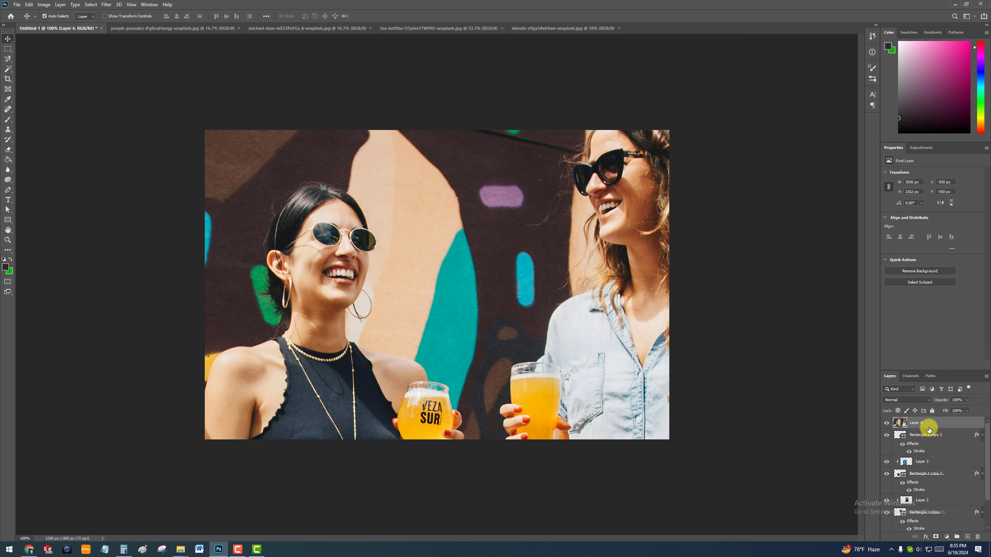
pyautogui.keyDown('alt'); pyautogui.click(930, 424); pyautogui.keyUp('alt')
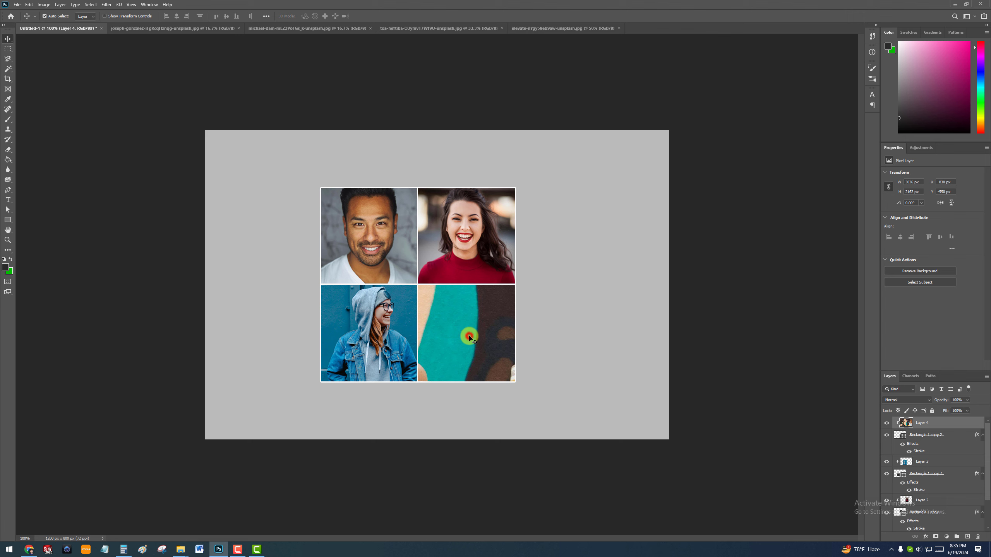
# - Scale the friends' photo proportionally to 12%, enlarge it slightly to about 12.5%, and position the group within the lower-right square
pyautogui.hotkey('ctrl', 't')
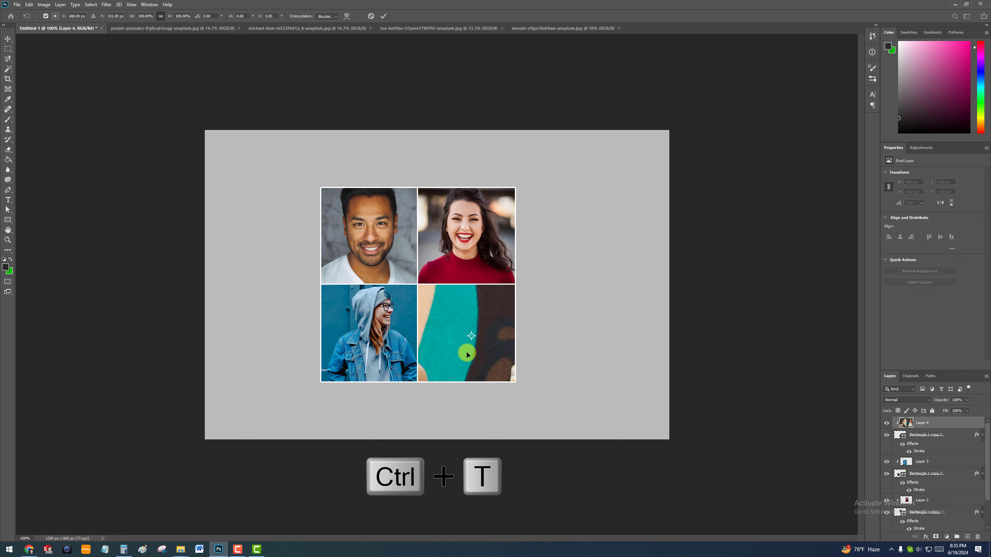
pyautogui.moveTo(137, 16); pyautogui.dragTo(97, 20)
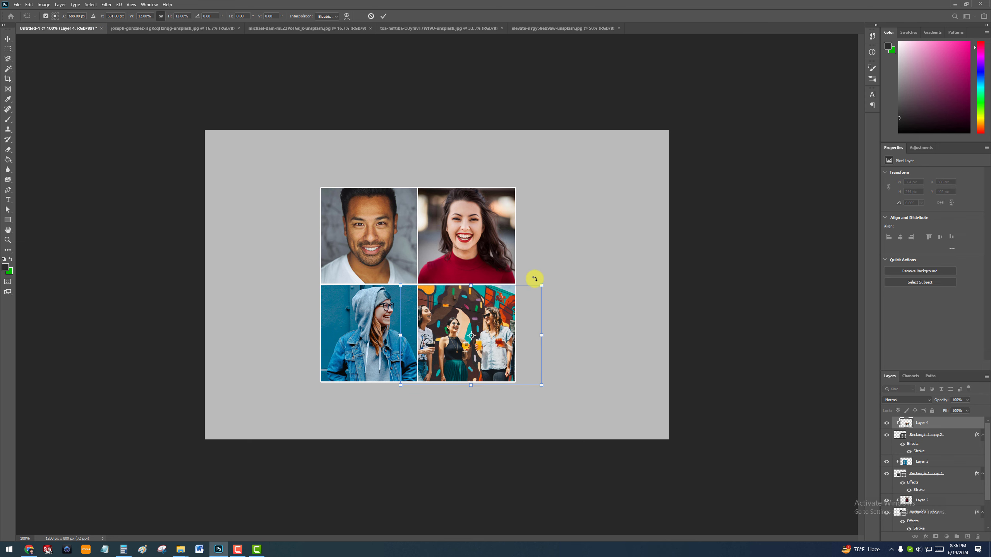
pyautogui.moveTo(540, 286); pyautogui.dragTo(547, 281)
pyautogui.moveTo(489, 330)
pyautogui.mouseDown()
pyautogui.moveTo(487, 321)
pyautogui.moveTo(489, 341)
pyautogui.mouseUp()
pyautogui.press('Return')
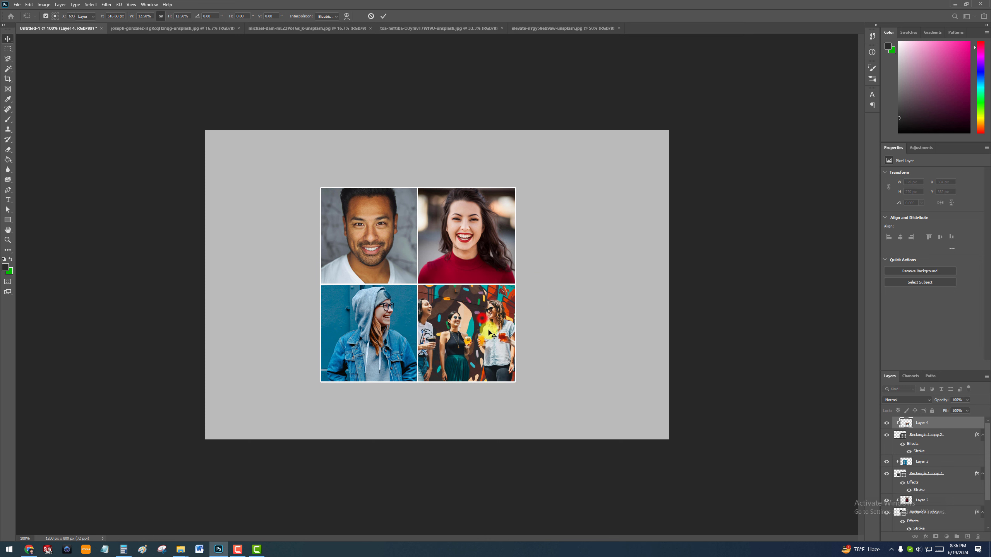